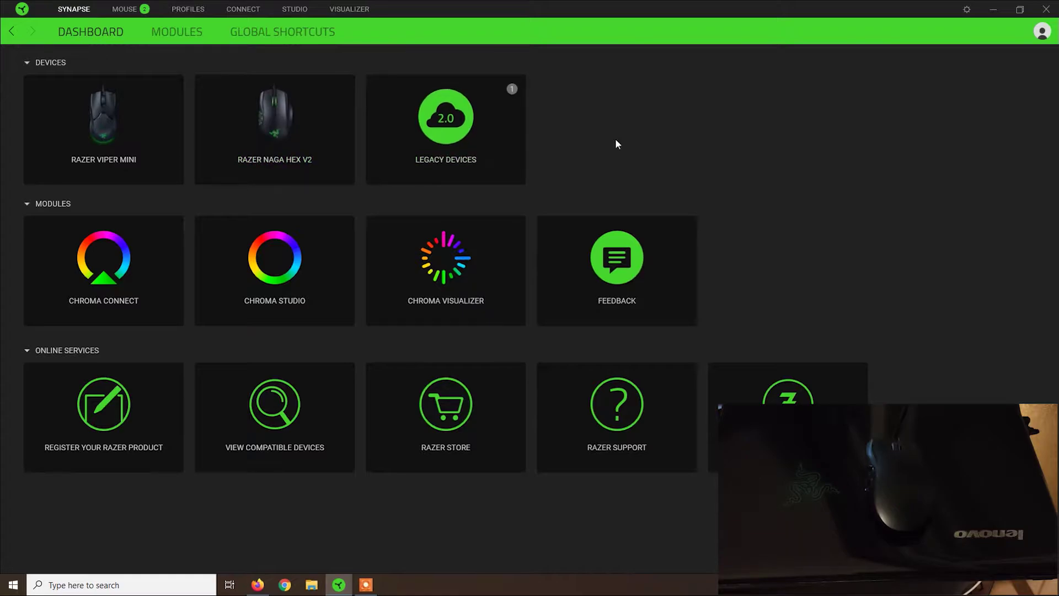
- Open the Naga Hex V2's Lighting settings and switch to Advanced Effects with Chroma Effect 1
click(279, 120)
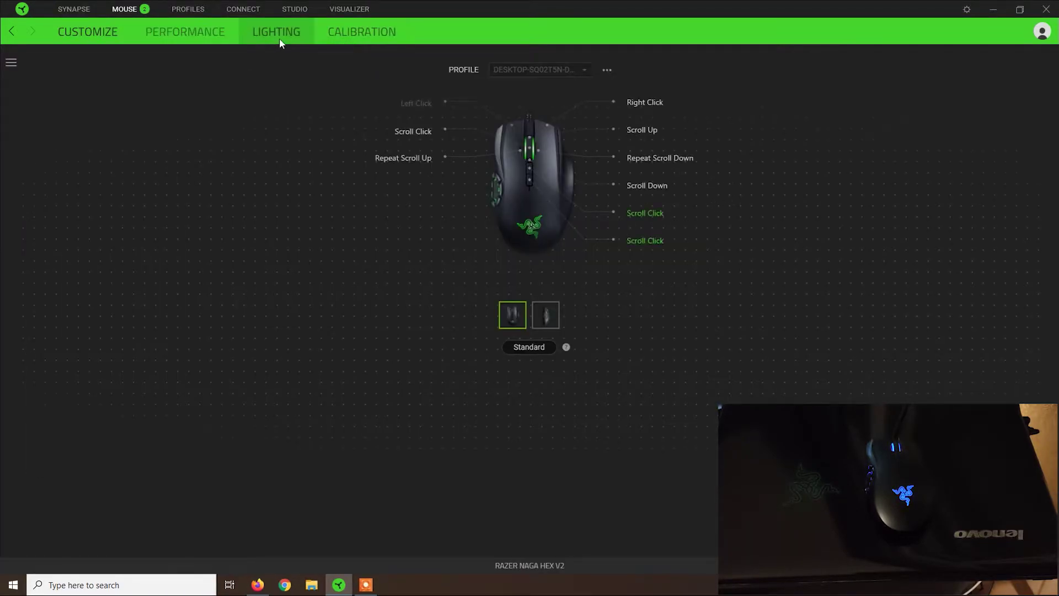
click(279, 38)
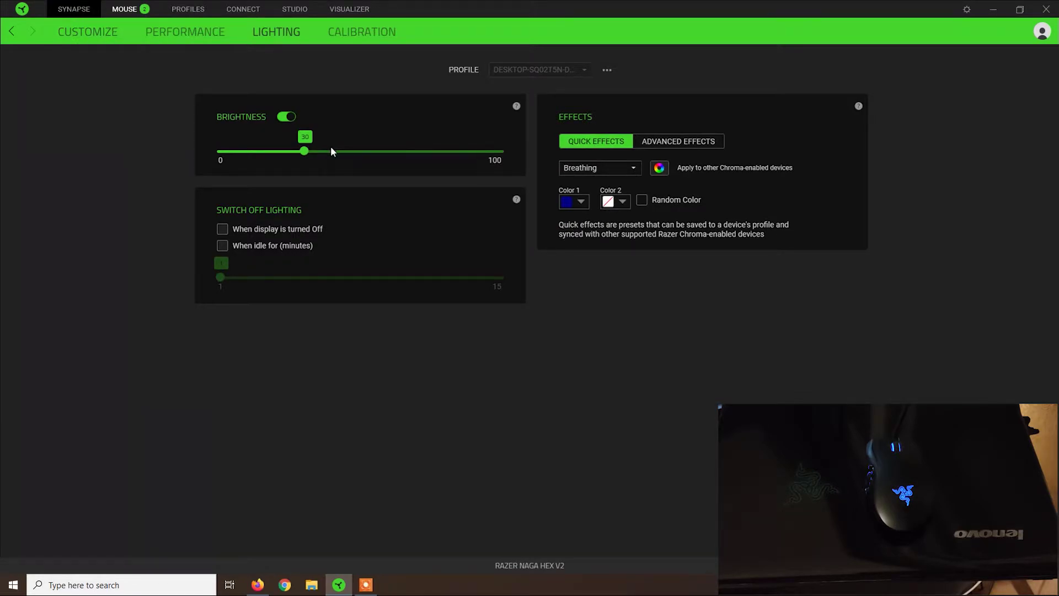
click(74, 9)
click(272, 137)
click(278, 33)
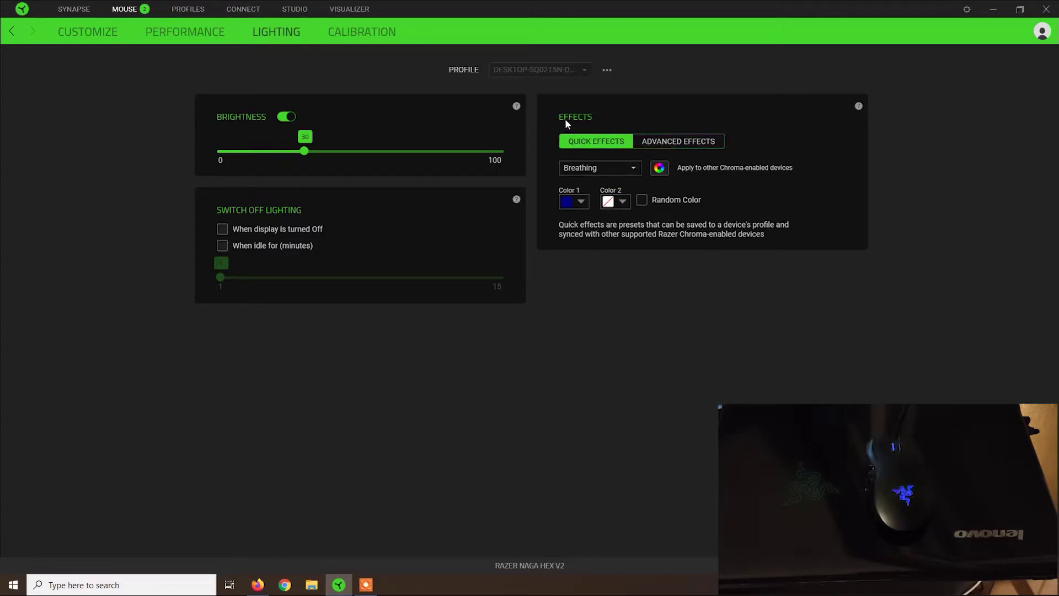
click(671, 144)
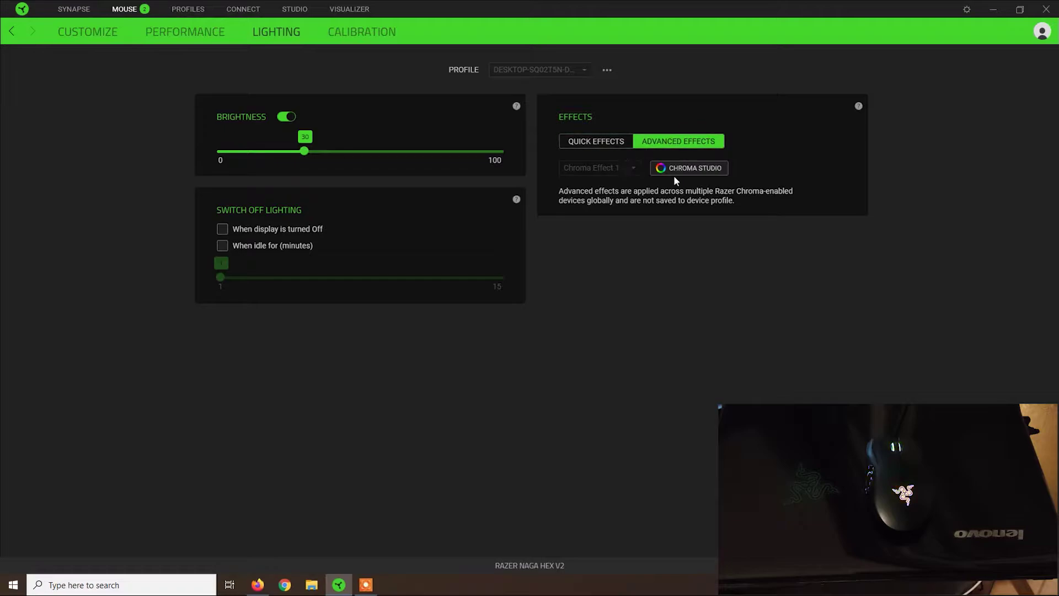
- Open Chroma Studio, nudge the Wheel effect's centre point, then delete the Wheel layer
click(683, 168)
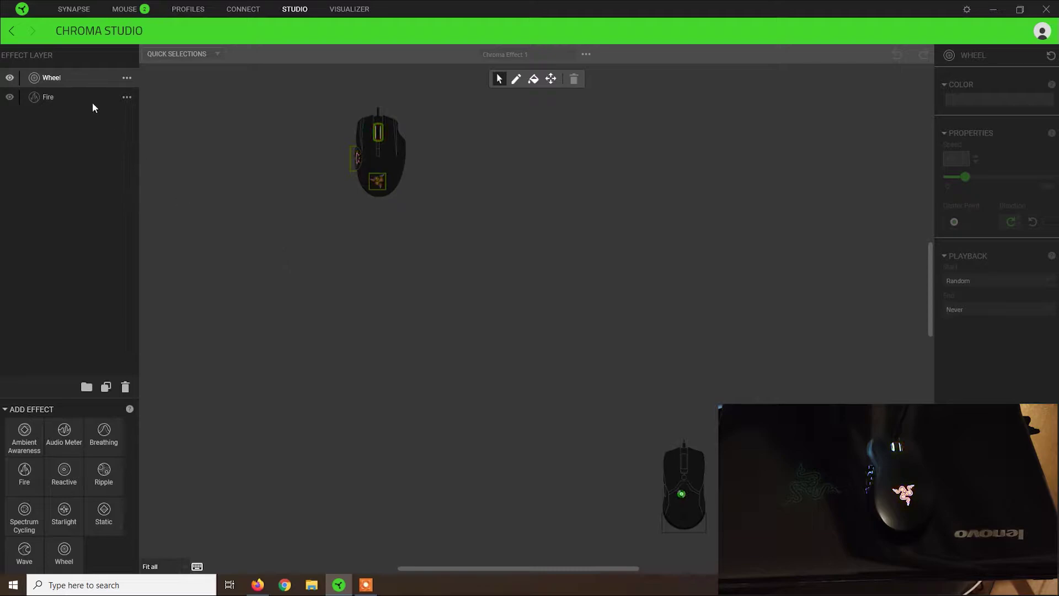
right_click(56, 79)
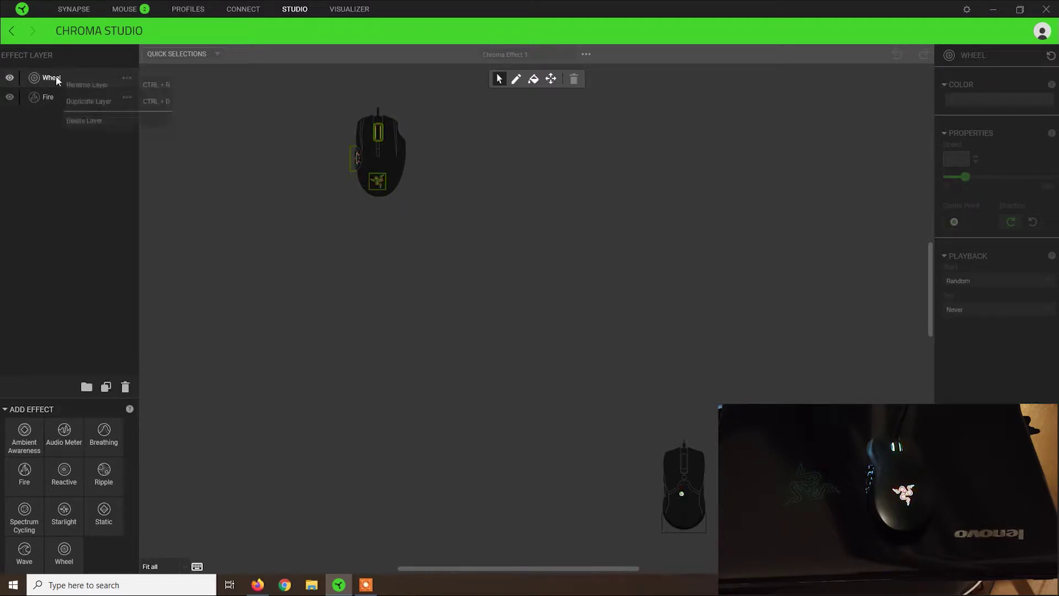
click(45, 115)
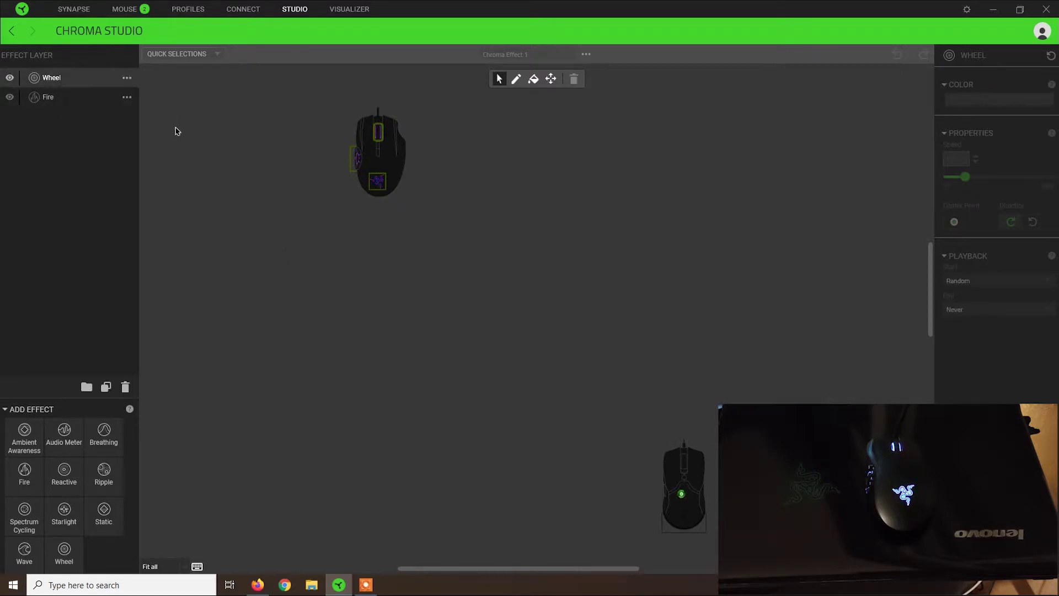
click(54, 78)
mouse_move(683, 494)
mouse_down()
mouse_move(684, 471)
mouse_move(640, 396)
mouse_move(673, 475)
mouse_up()
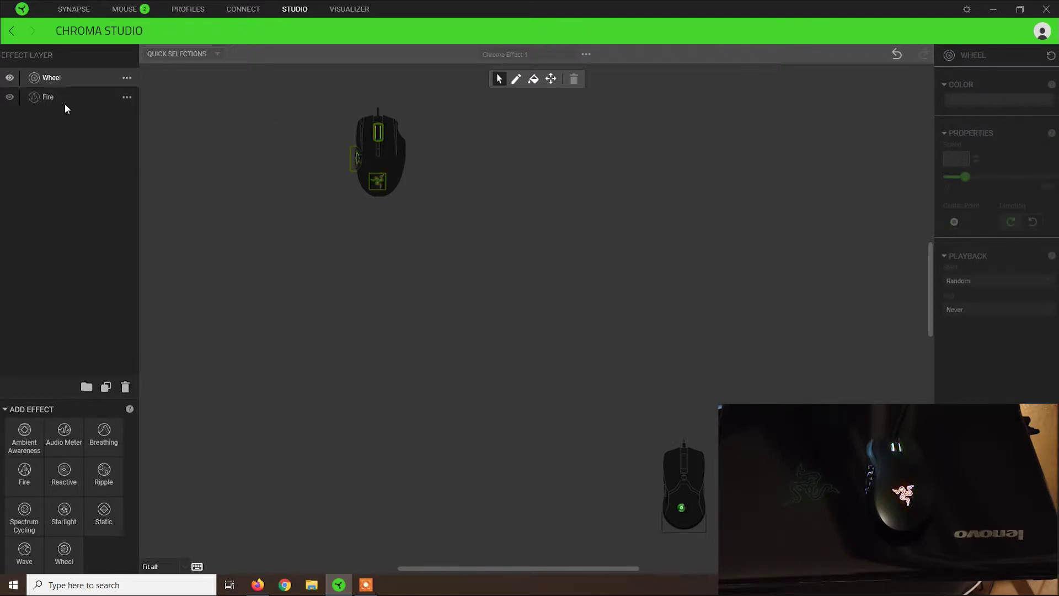
right_click(56, 79)
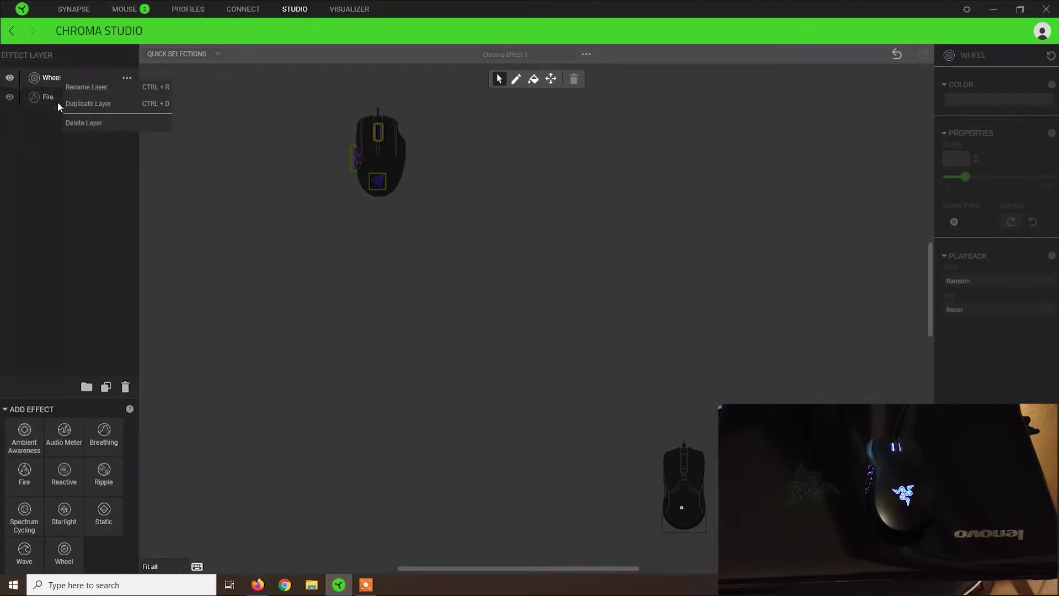
click(80, 124)
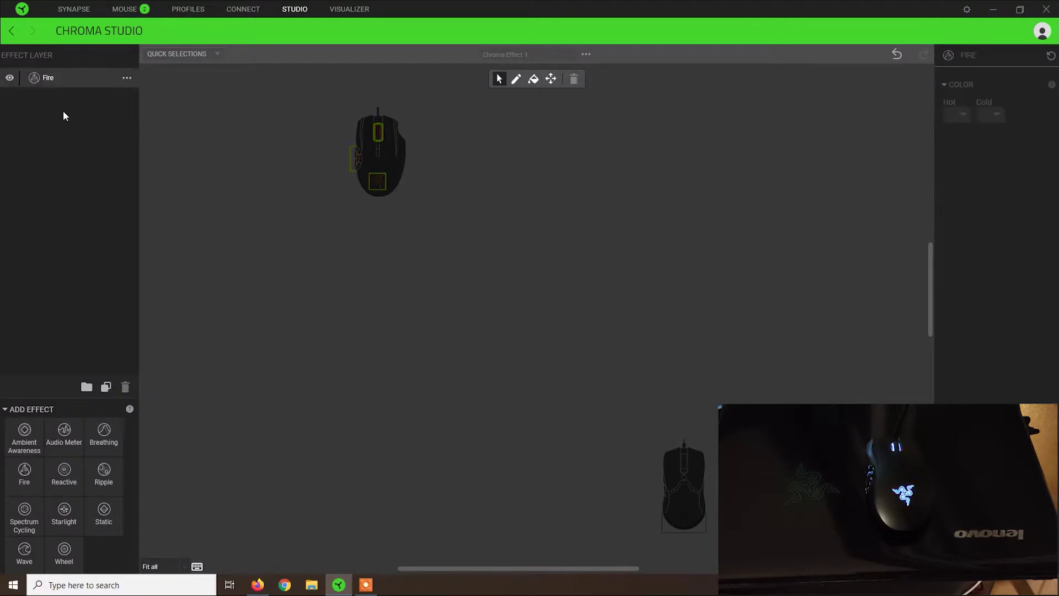
- Add a second Fire layer, then delete the duplicate Fire layer
click(24, 481)
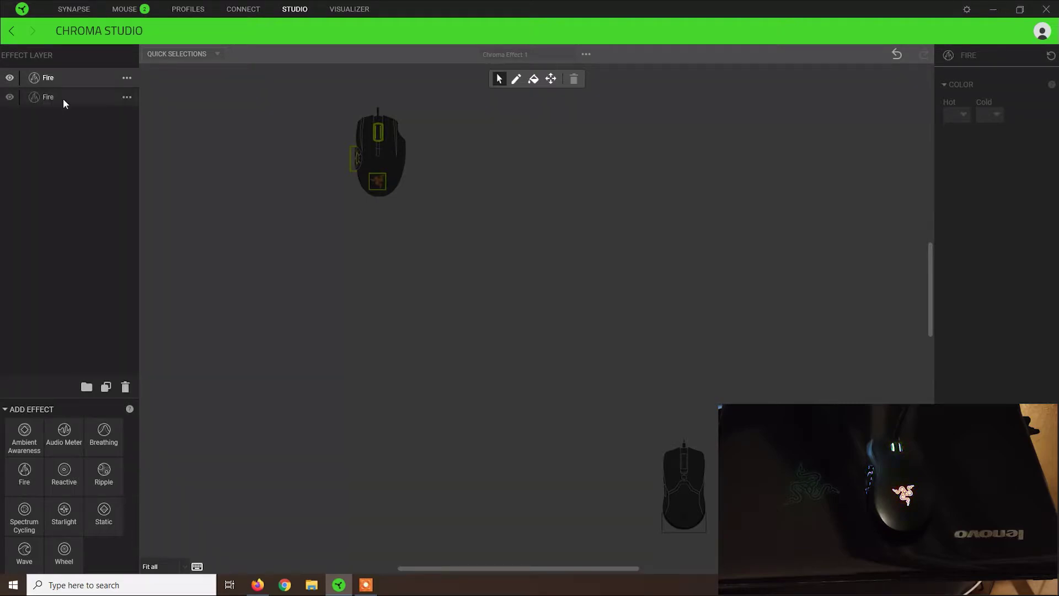
right_click(63, 98)
click(84, 142)
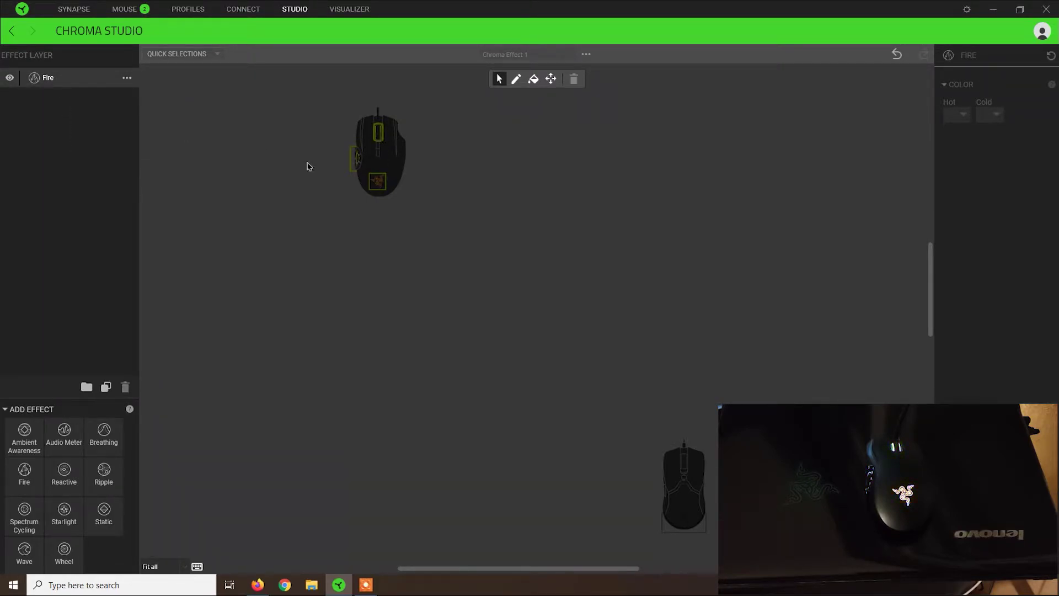
- Select the Naga's scroll-wheel lighting zone for the Fire layer
click(380, 138)
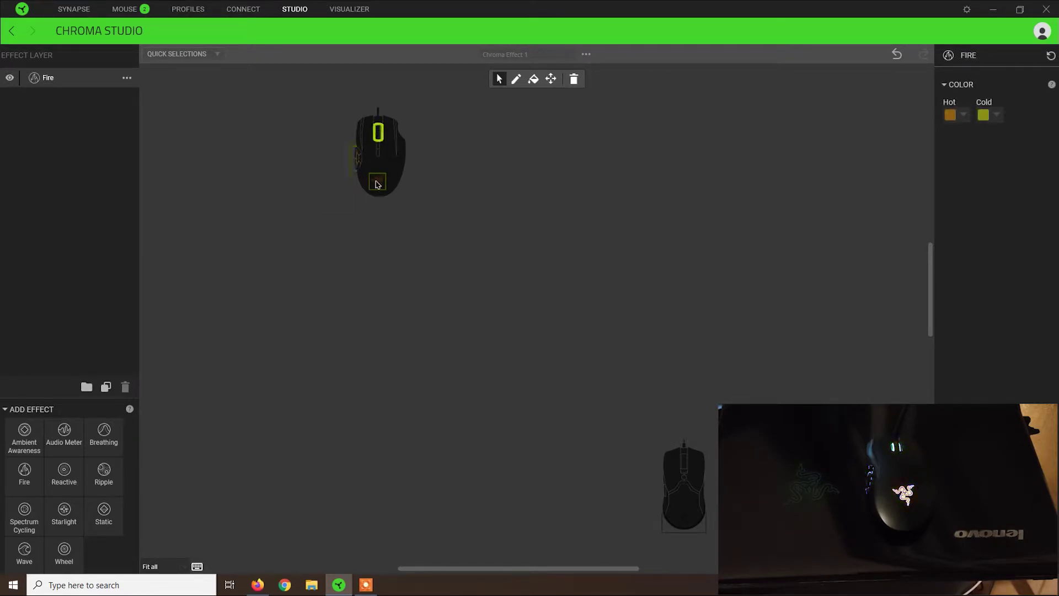
click(460, 203)
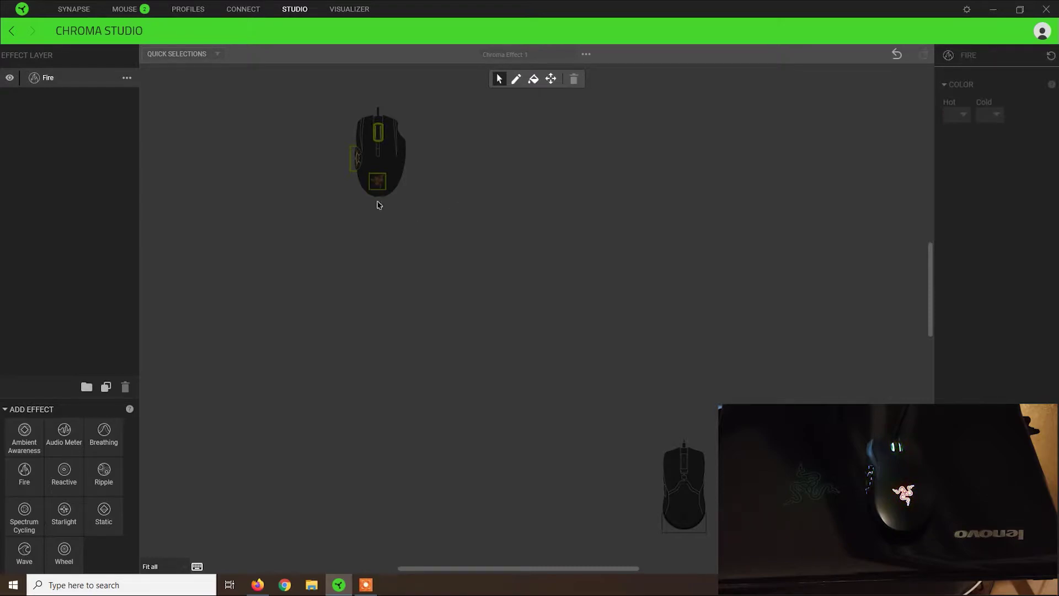
click(379, 139)
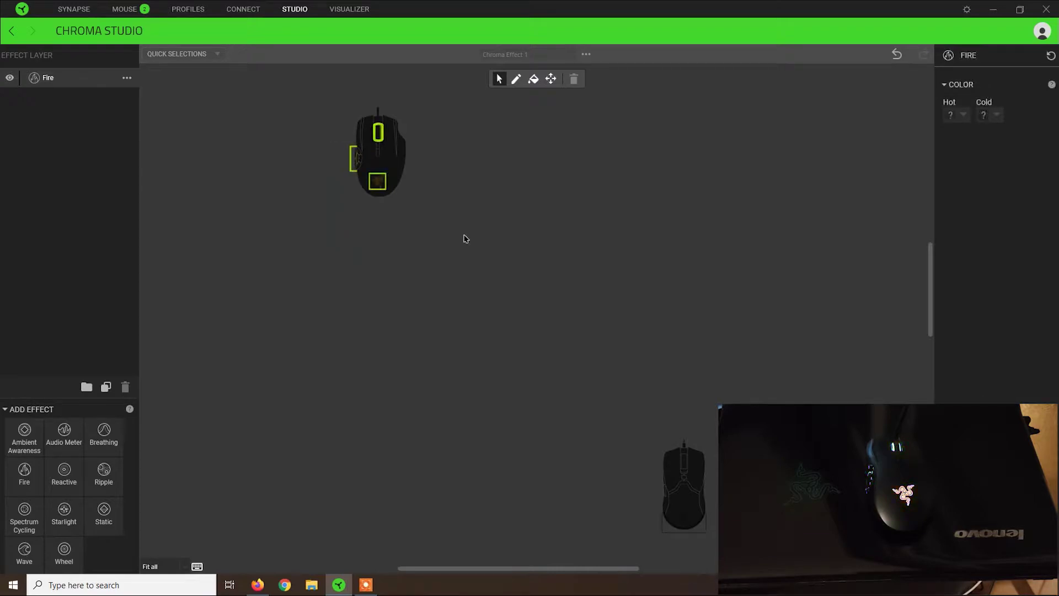
- Try a yellow Hot colour and an orange-red Cold colour for the Fire effect
click(964, 116)
click(964, 138)
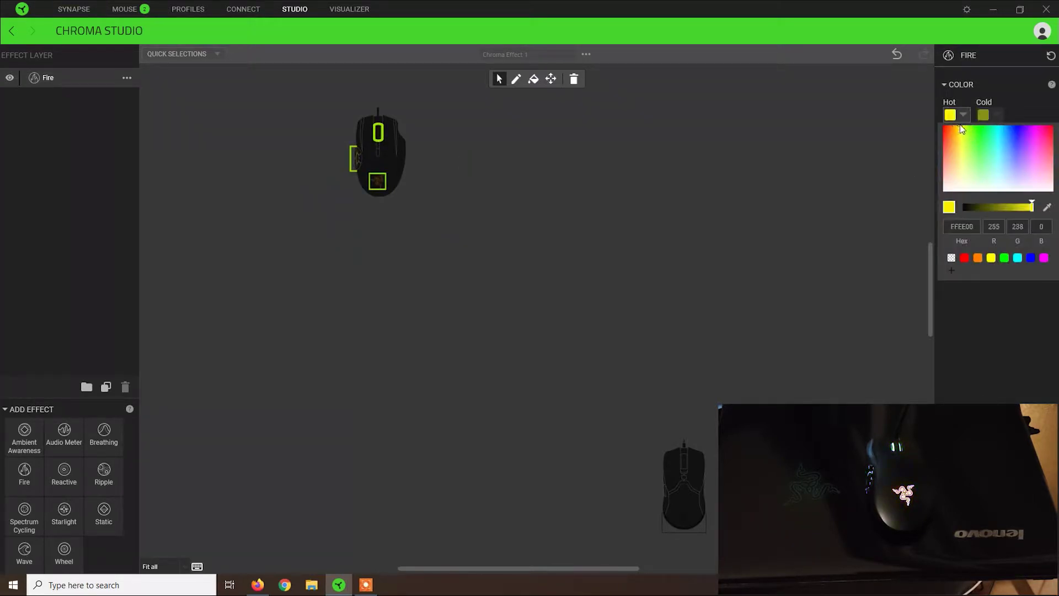
click(995, 115)
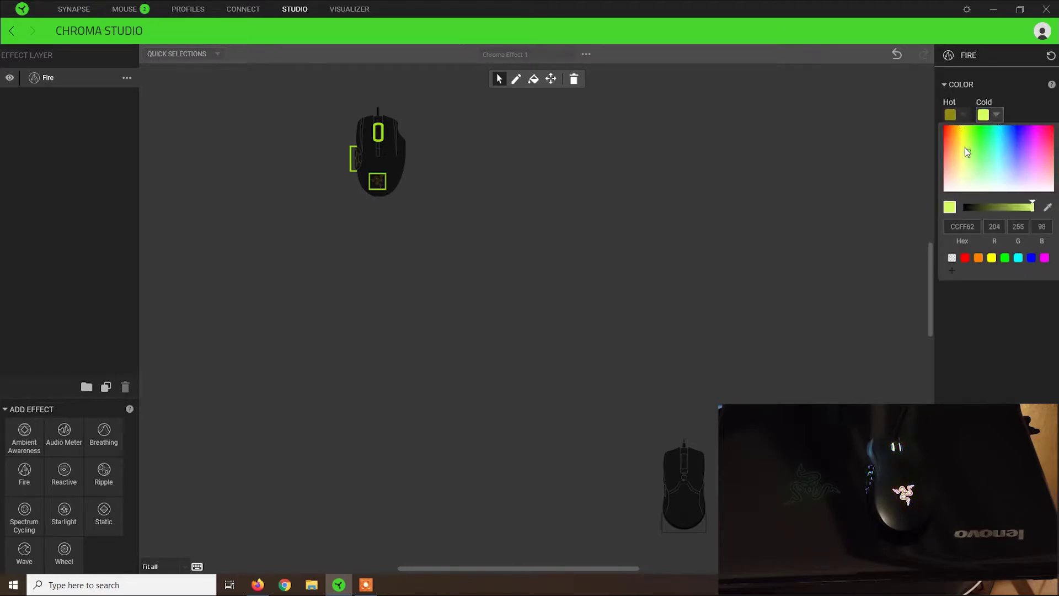
click(998, 322)
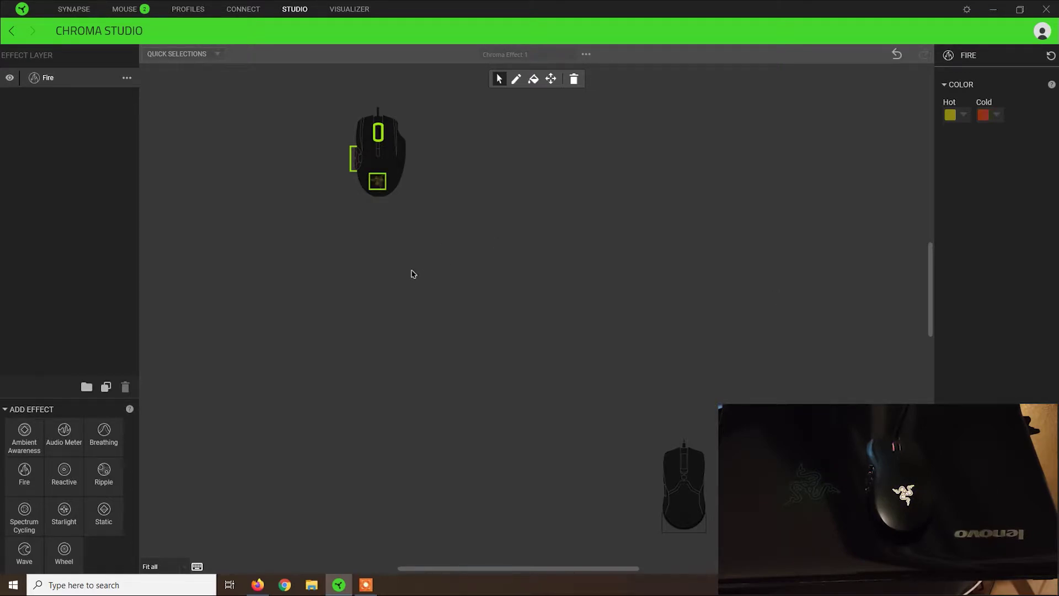
- Set the Fire Hot colour to cyan and the Cold colour to green (2AFF00)
click(964, 114)
click(1002, 129)
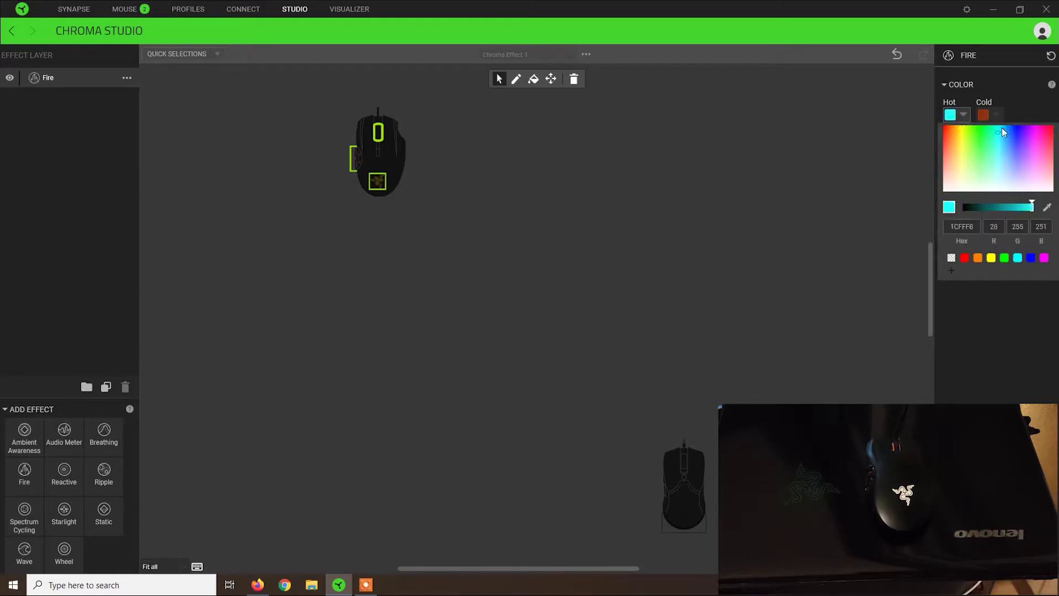
click(986, 298)
click(998, 114)
click(979, 127)
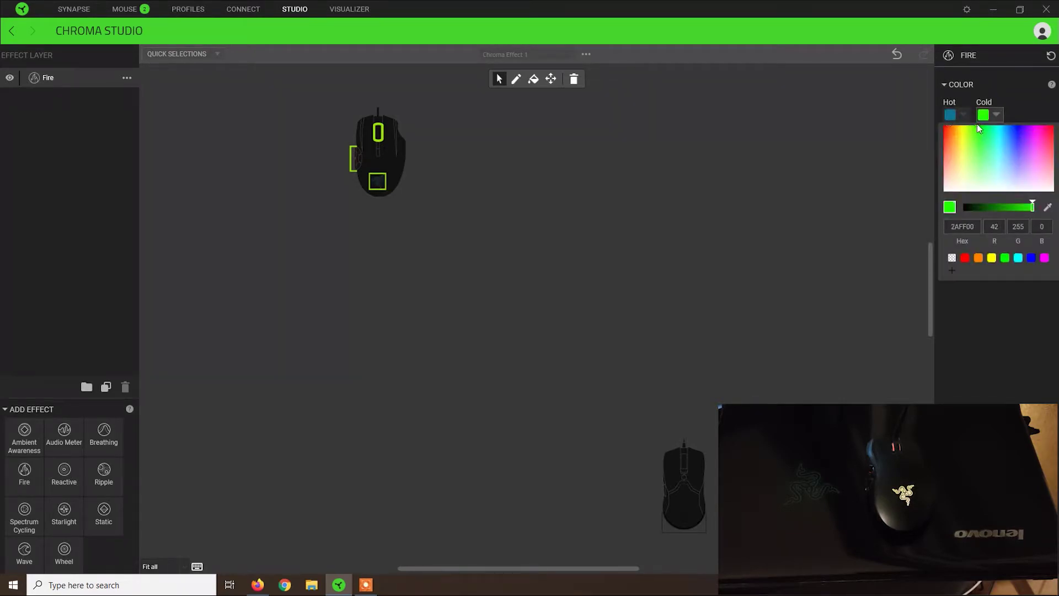
click(999, 402)
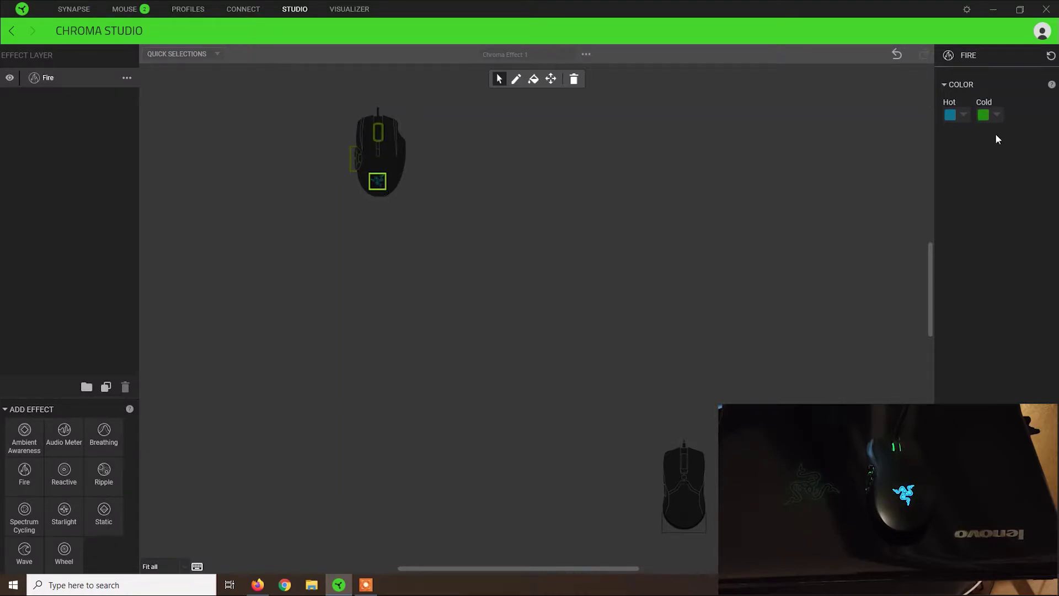
- Set the Fire Hot colour to red and shift the Cold colour to yellow-olive
click(963, 114)
click(1010, 138)
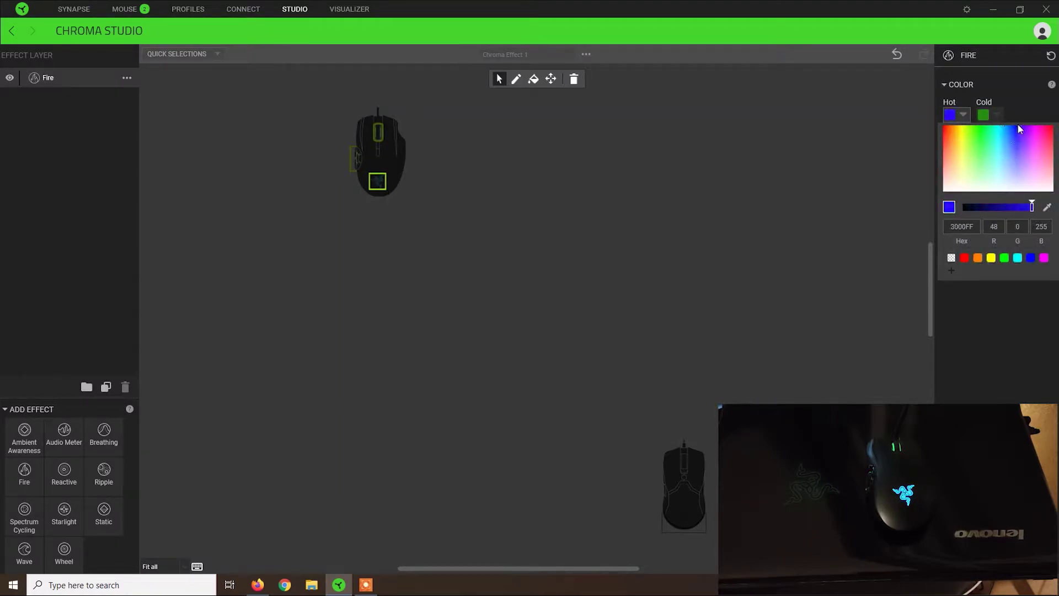
drag(1031, 140, 1052, 127)
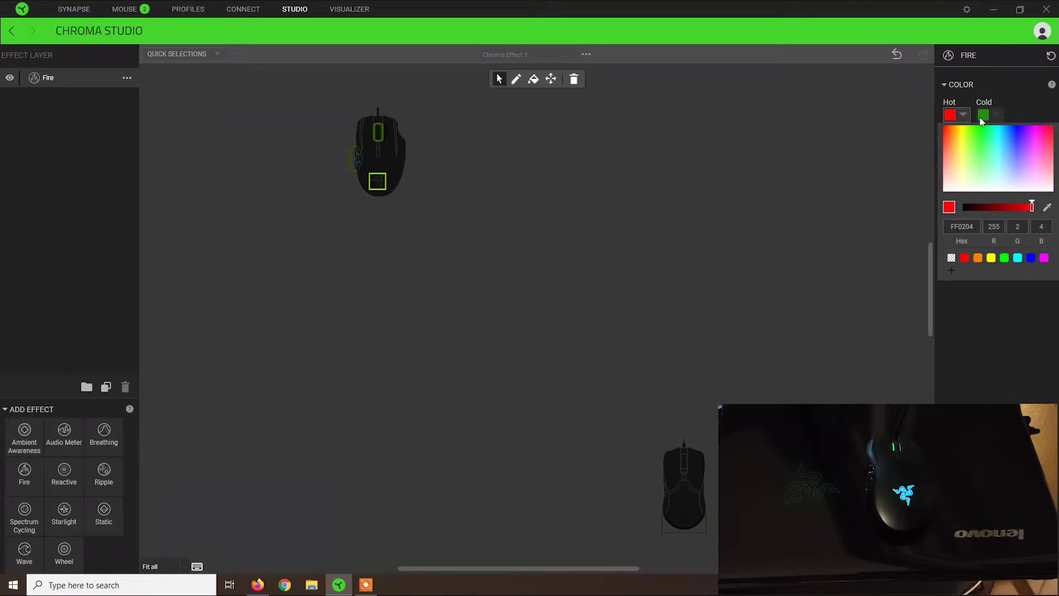
click(999, 114)
drag(978, 160, 963, 123)
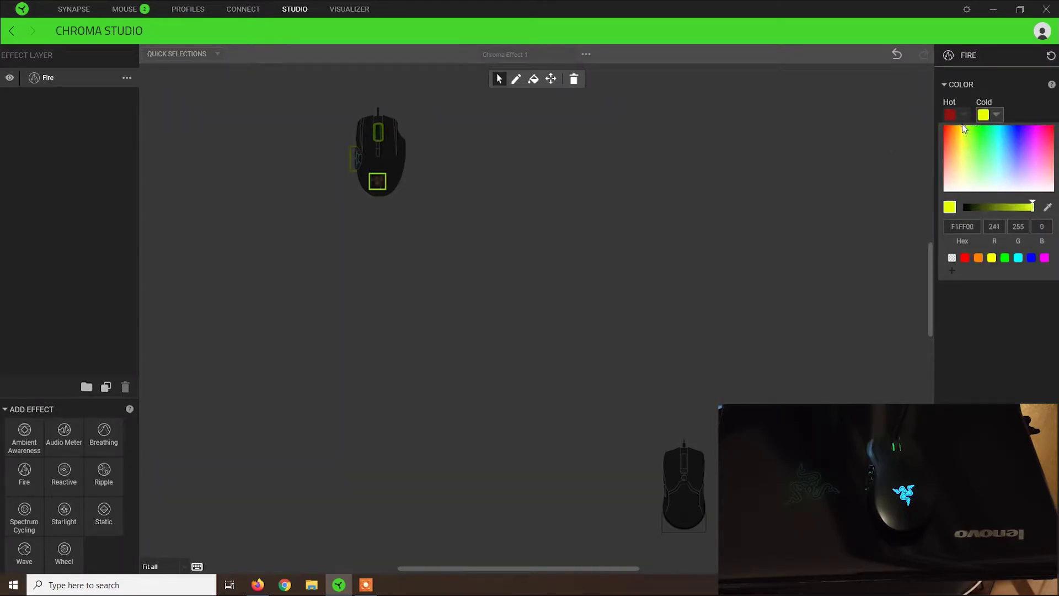
click(1002, 375)
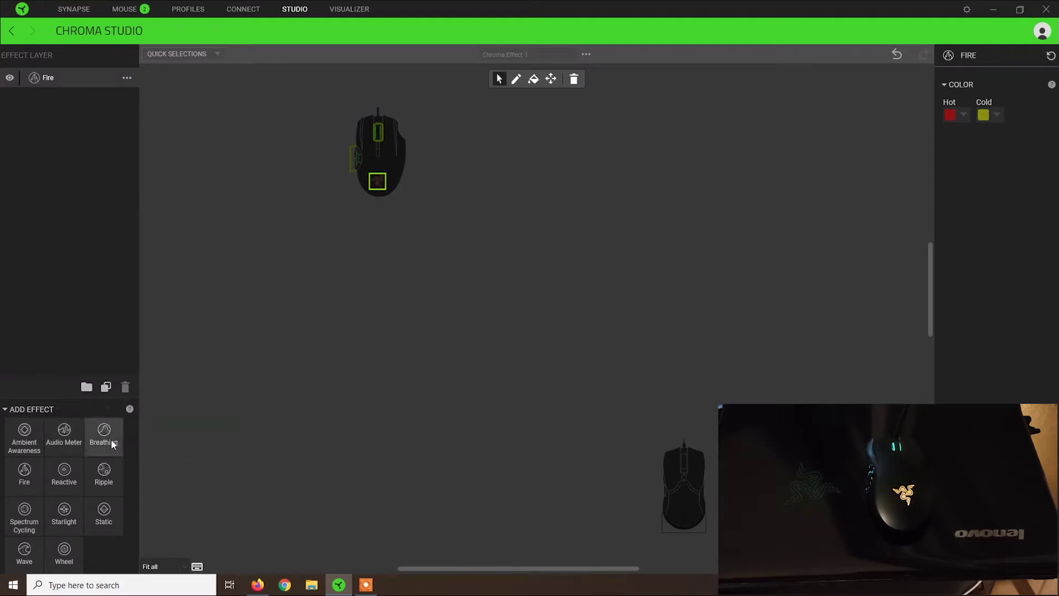
- Add a Breathing layer, delete the Fire layer, and select all mouse lighting zones
drag(108, 440, 92, 191)
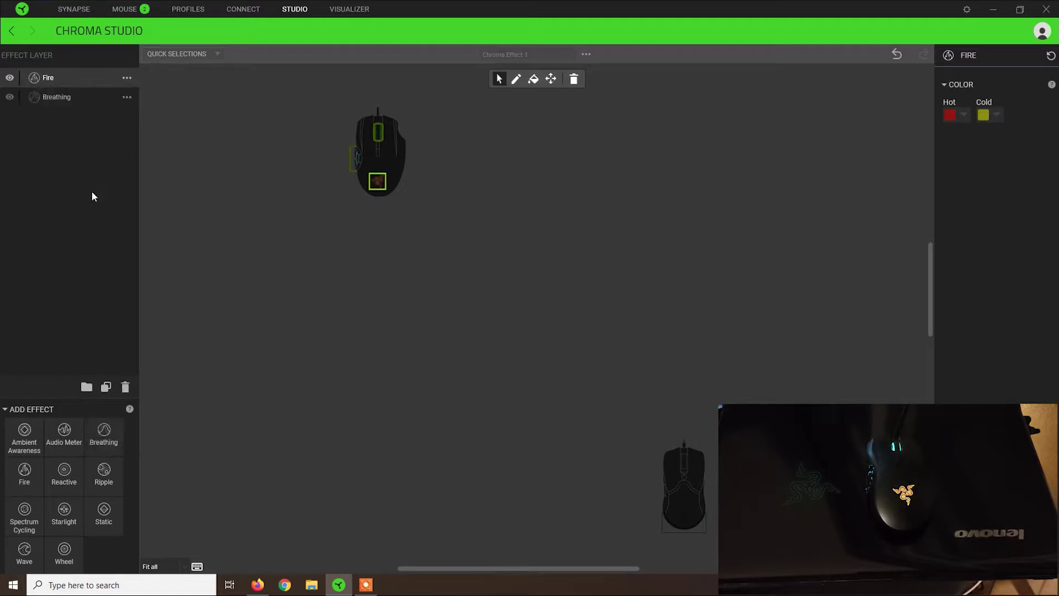
right_click(49, 93)
click(75, 124)
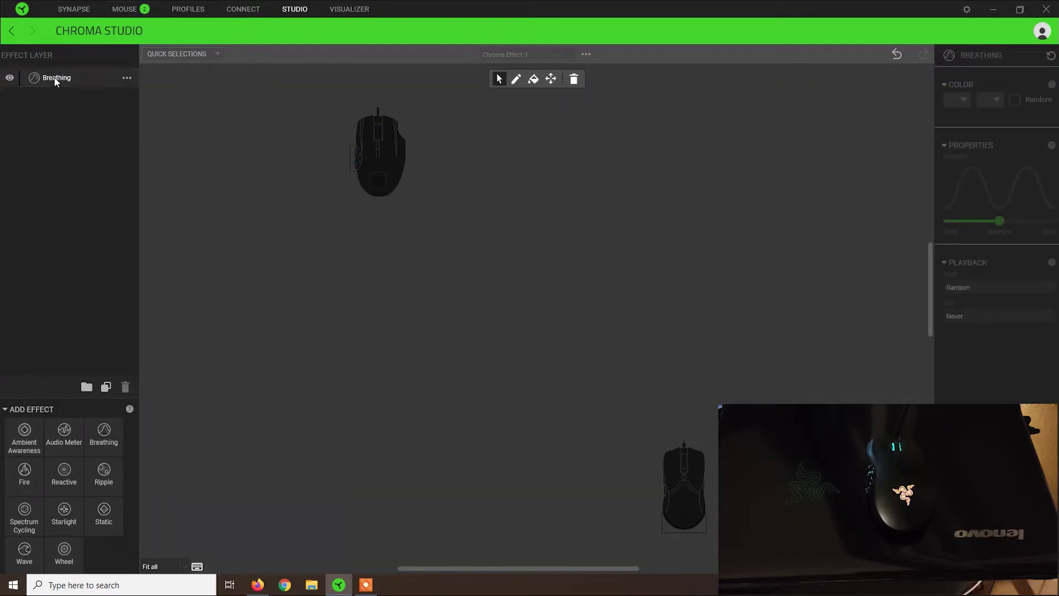
click(54, 78)
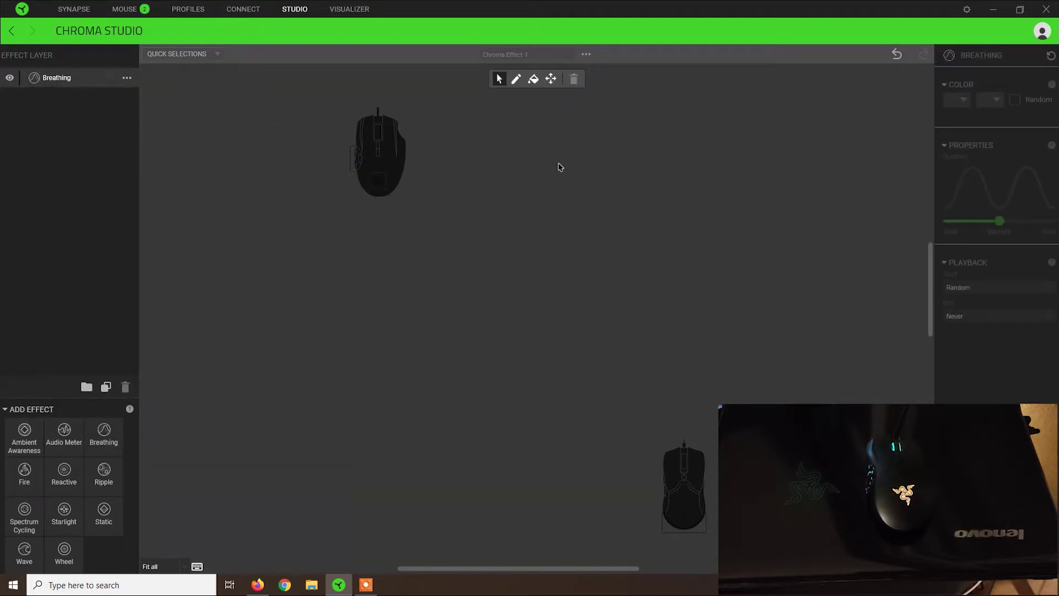
click(340, 168)
drag(303, 106, 417, 213)
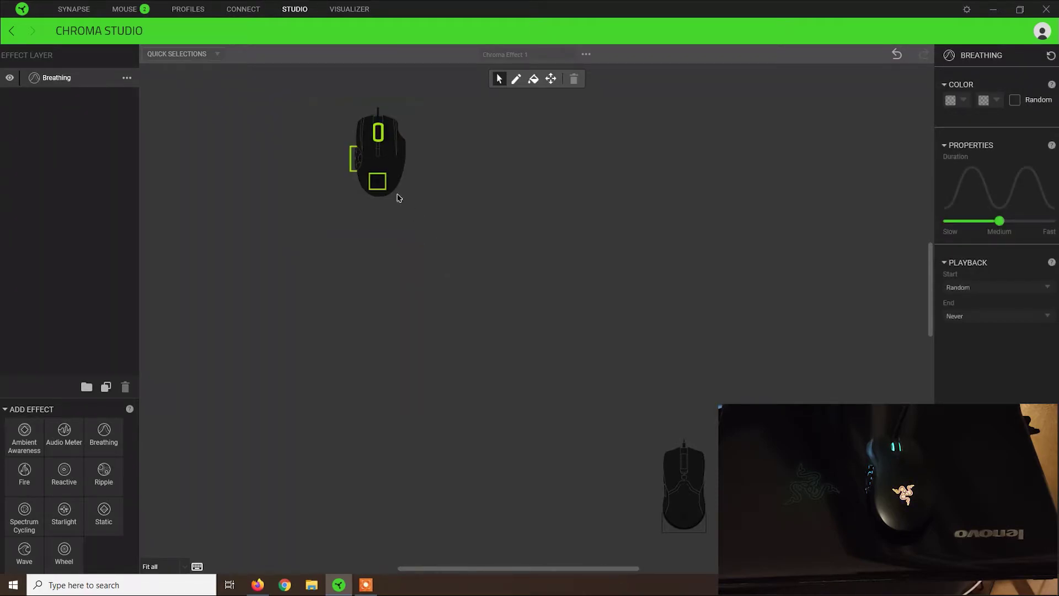
- Set the Breathing colours to blue and red
click(962, 100)
click(986, 126)
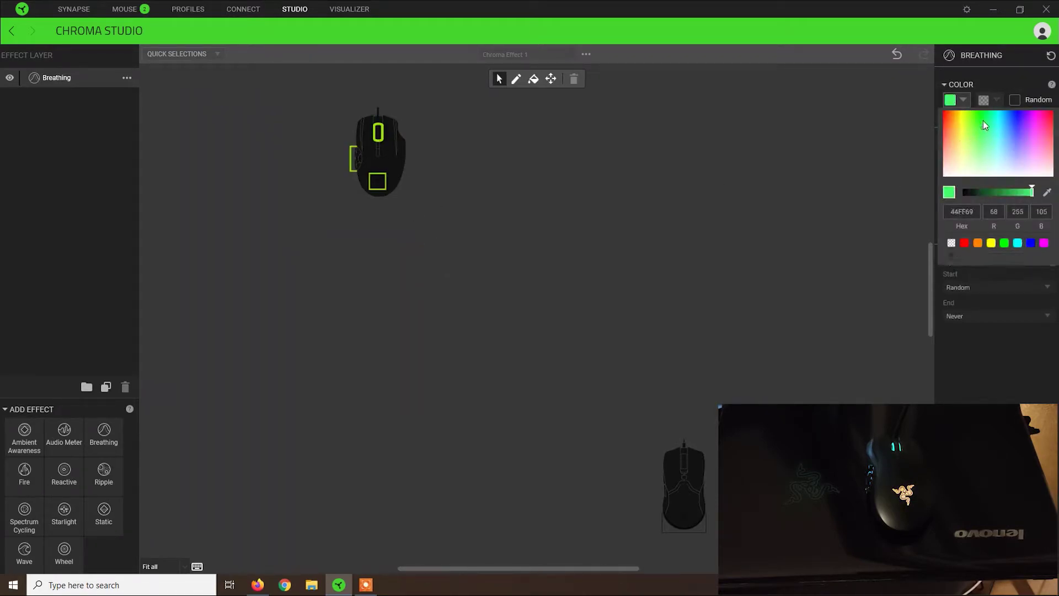
click(1011, 111)
click(995, 361)
click(1003, 102)
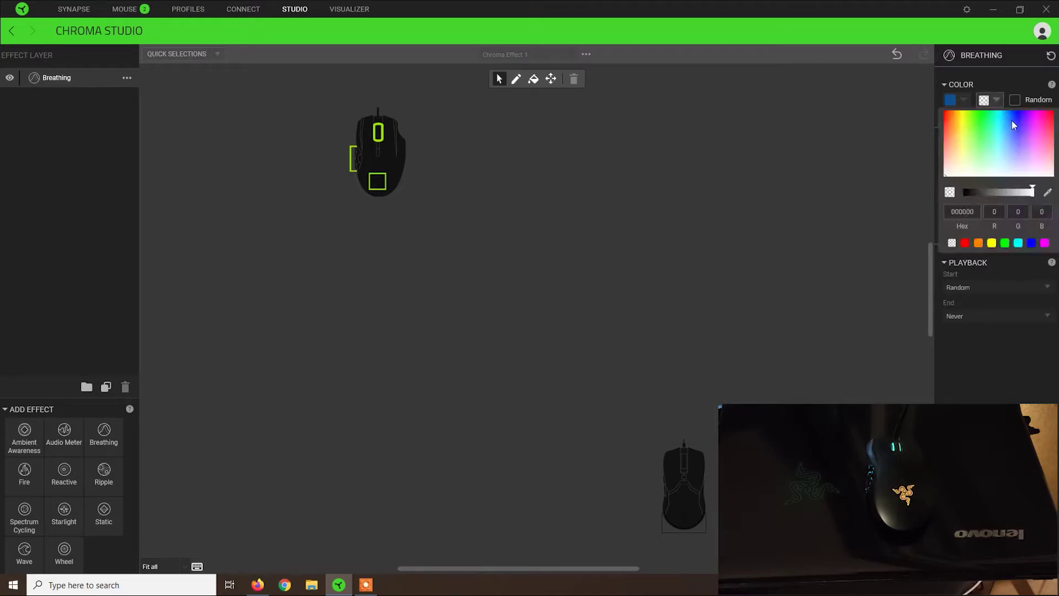
click(1043, 115)
click(992, 353)
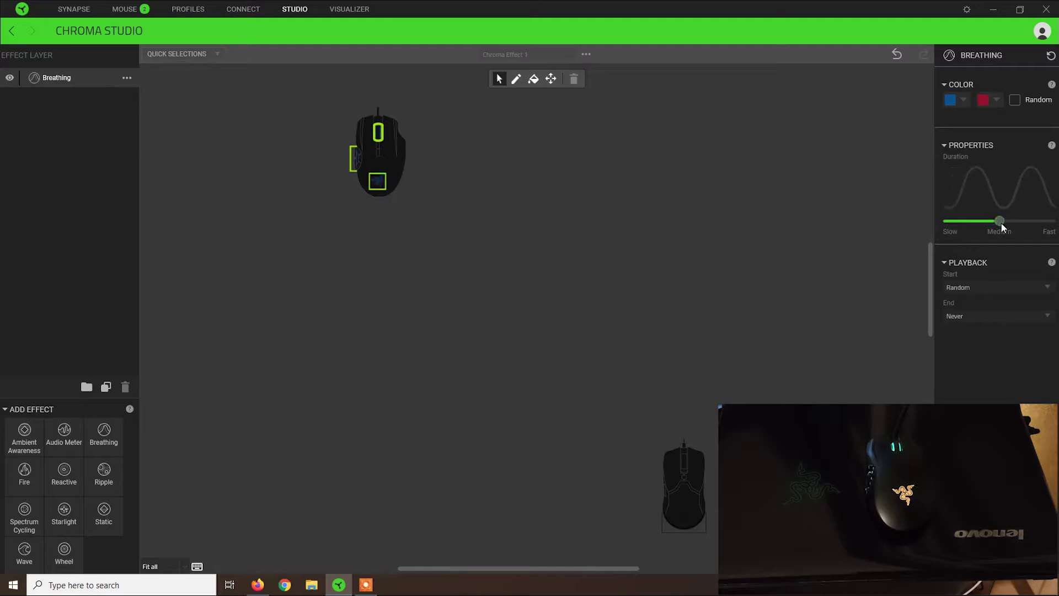
- Set Breathing duration to Medium, keeping playback start Random and end Never
drag(999, 221, 1052, 226)
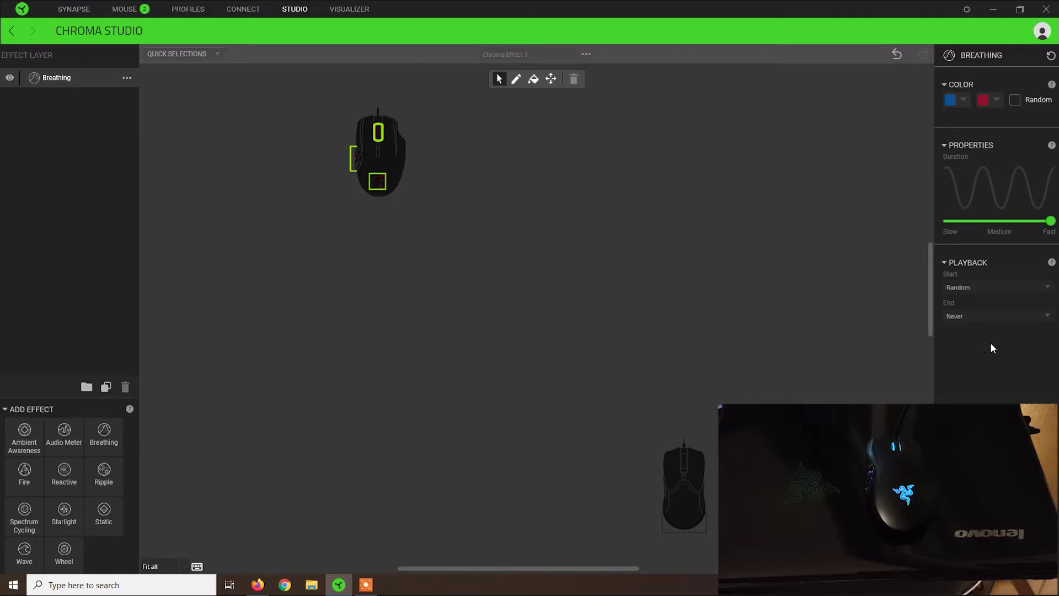
drag(1049, 221, 943, 220)
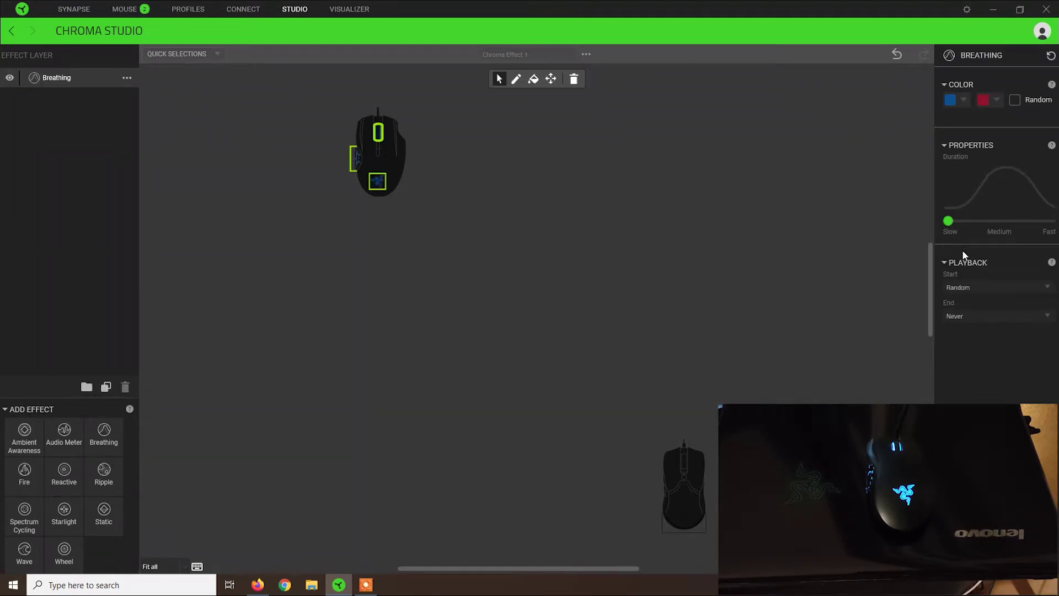
drag(949, 220, 999, 221)
click(975, 287)
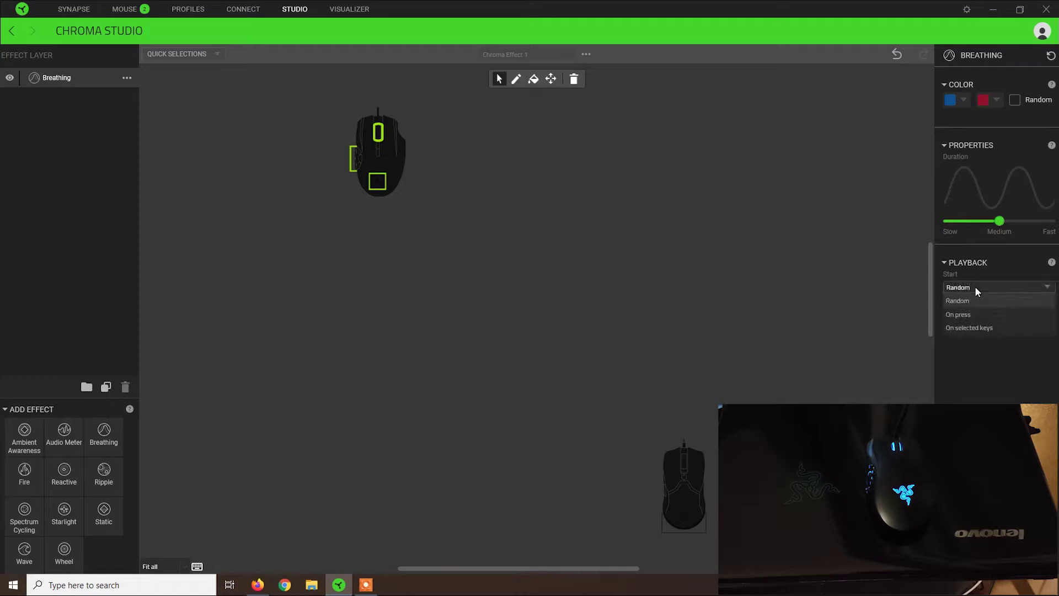
click(975, 287)
click(975, 316)
click(975, 315)
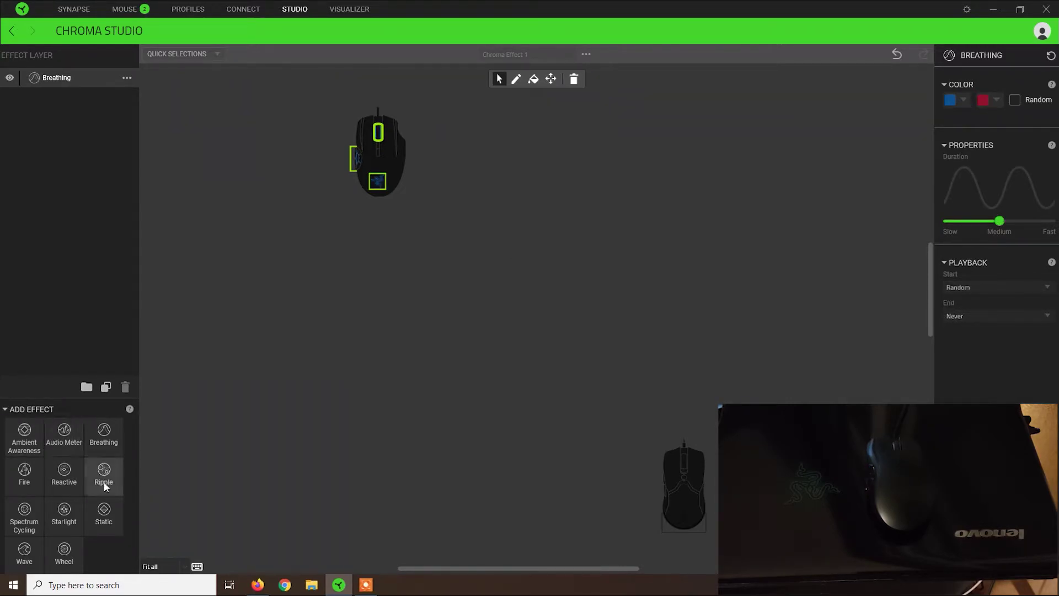
- Add a Reactive layer and delete the Breathing layer
click(54, 480)
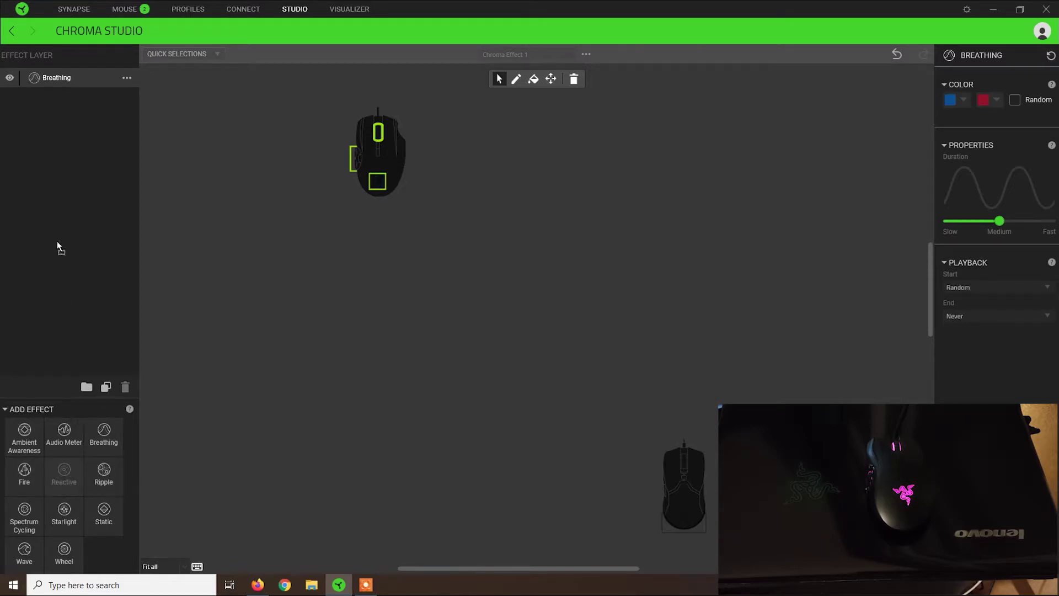
right_click(53, 78)
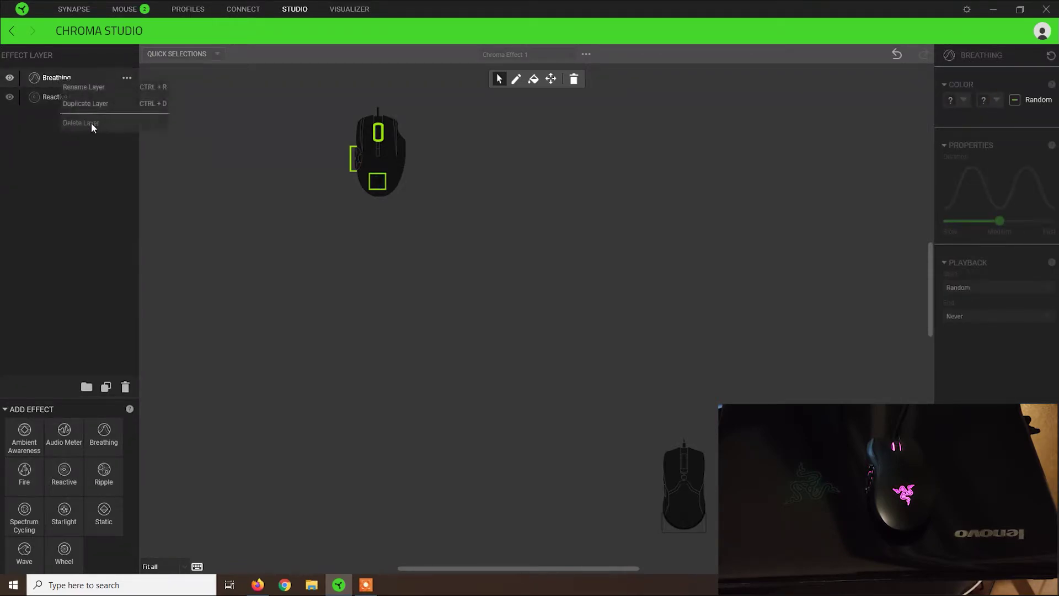
click(91, 122)
click(53, 78)
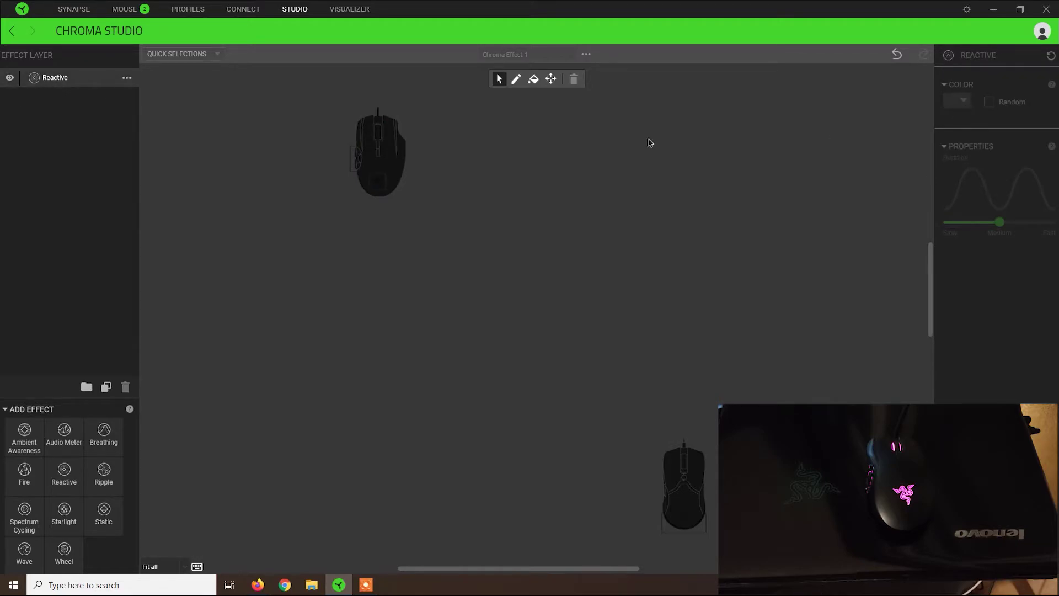
- Set the Reactive colour to crimson and its duration to Fast
click(961, 101)
click(984, 113)
drag(983, 111, 1051, 118)
click(1018, 334)
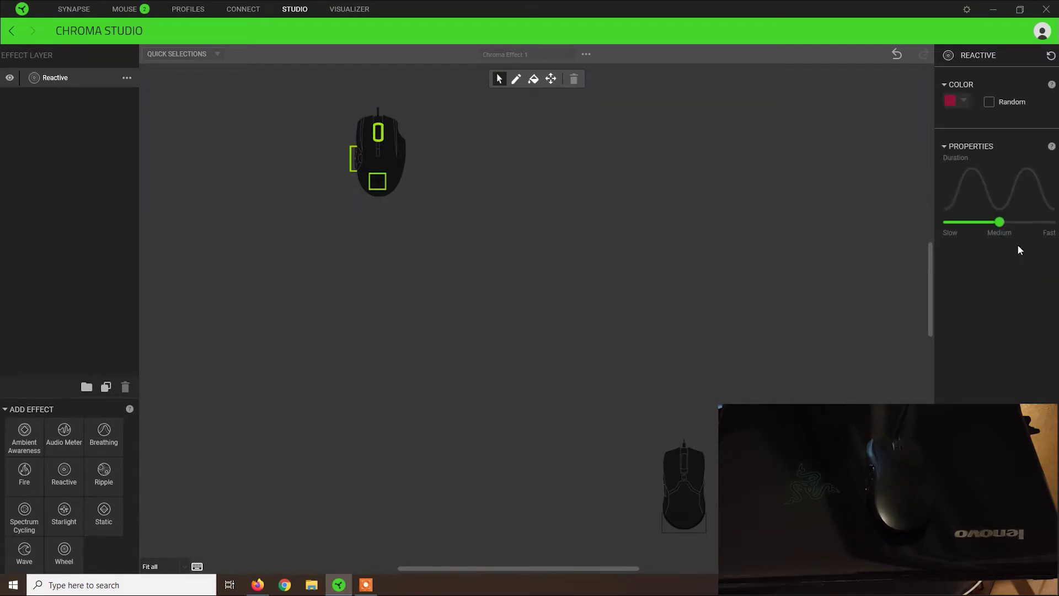
drag(1000, 222, 1051, 222)
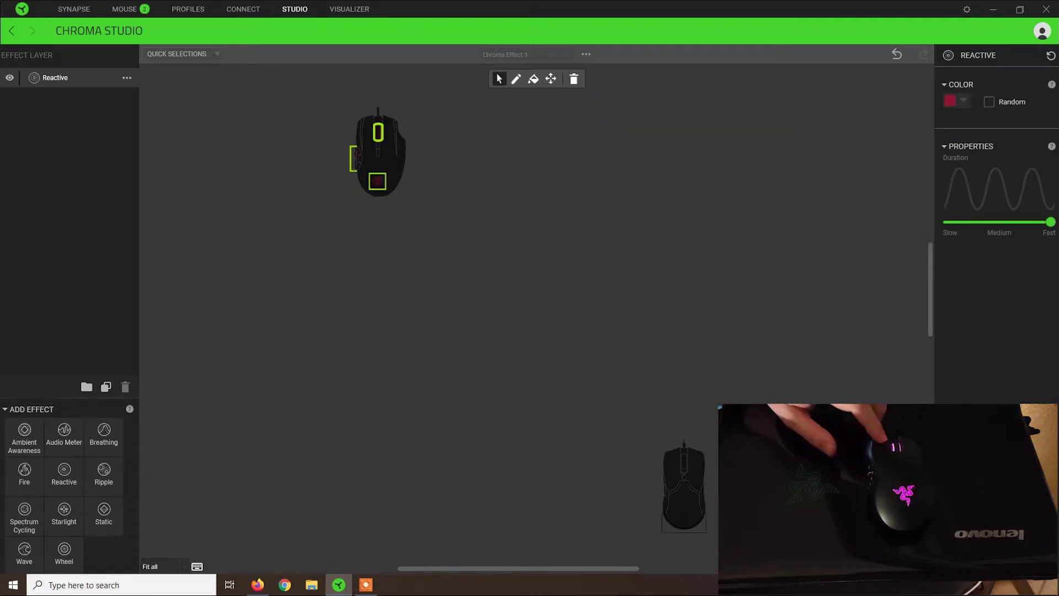
key(Escape)
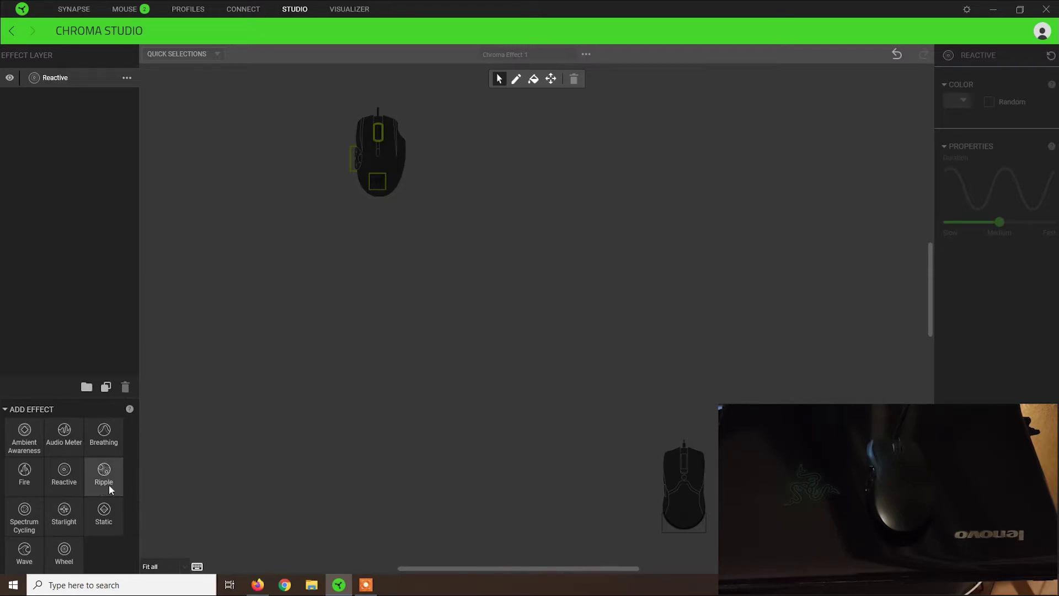
- Add a Spectrum Cycling layer and delete the Reactive layer
click(25, 525)
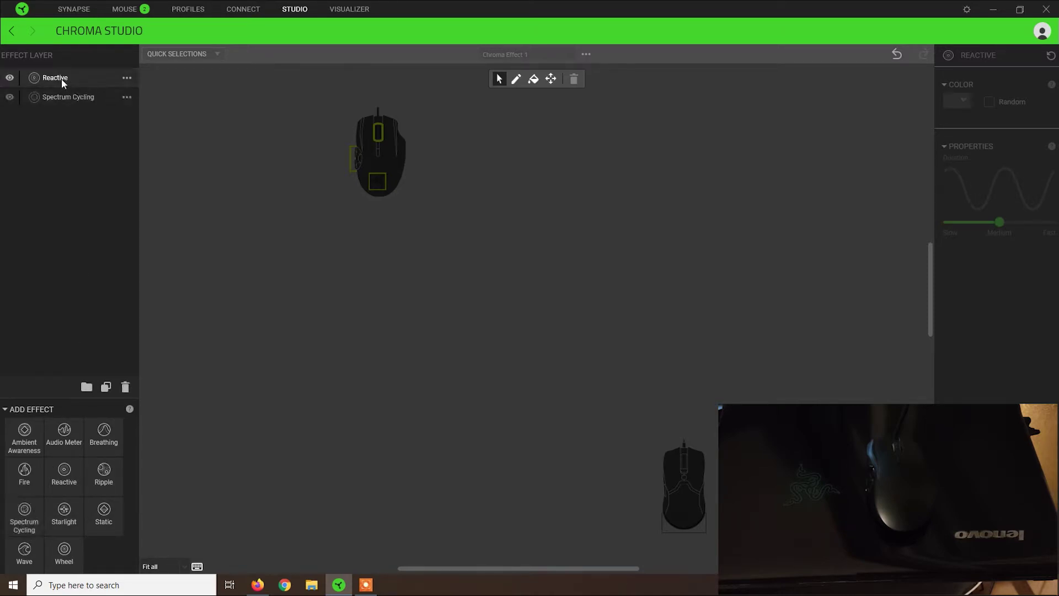
right_click(67, 81)
click(88, 121)
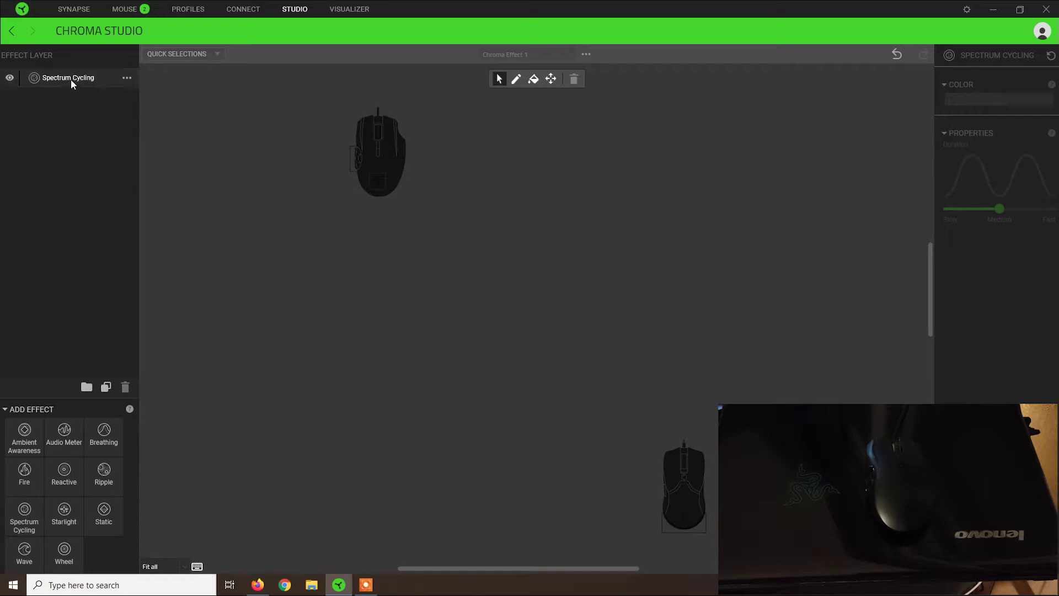
click(71, 79)
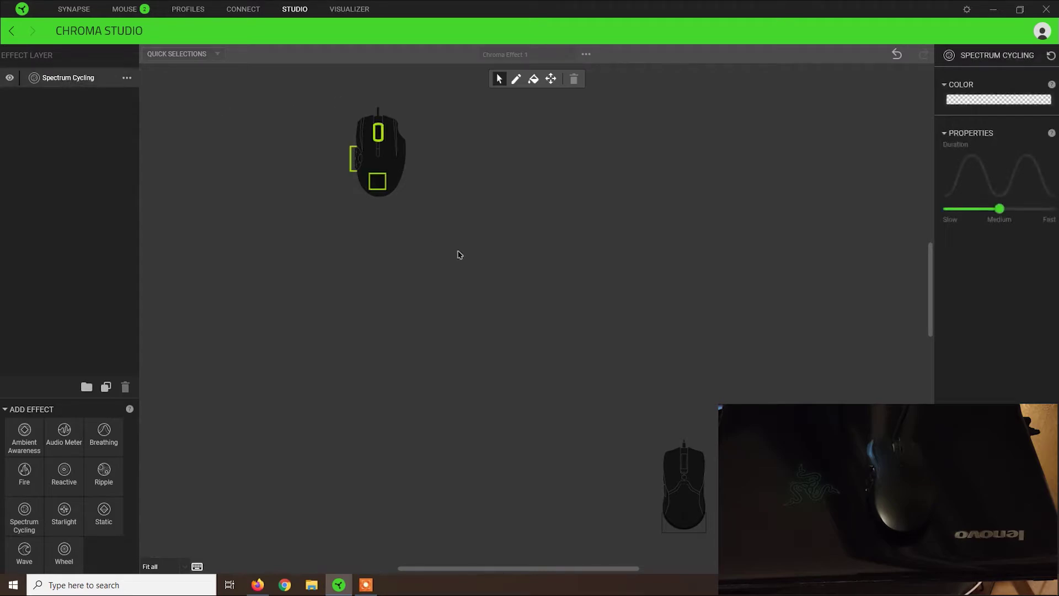
- Give Spectrum Cycling the rainbow colour pattern at Fast duration
click(977, 98)
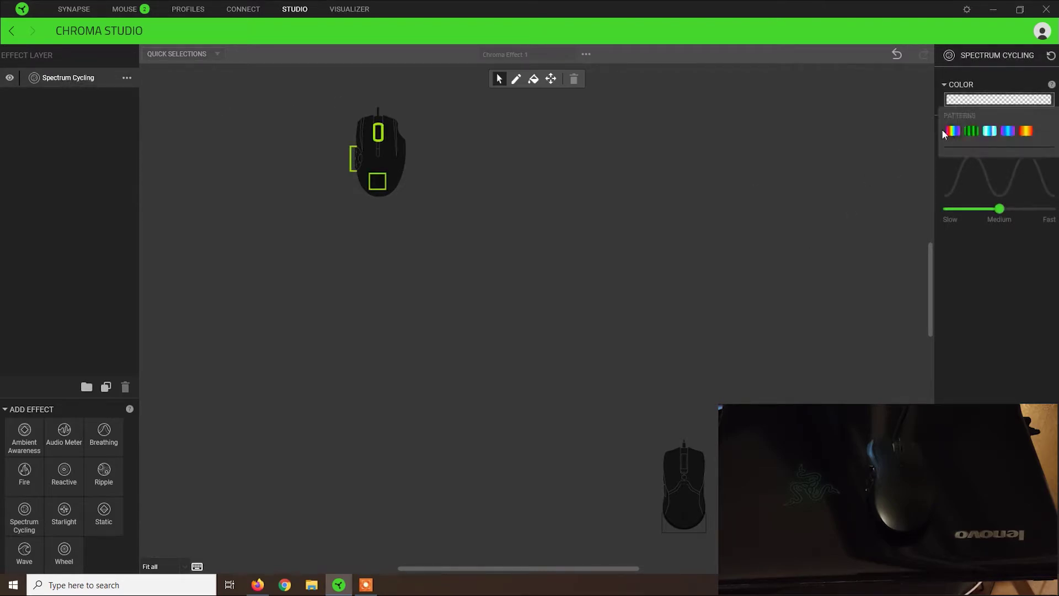
click(945, 134)
click(981, 392)
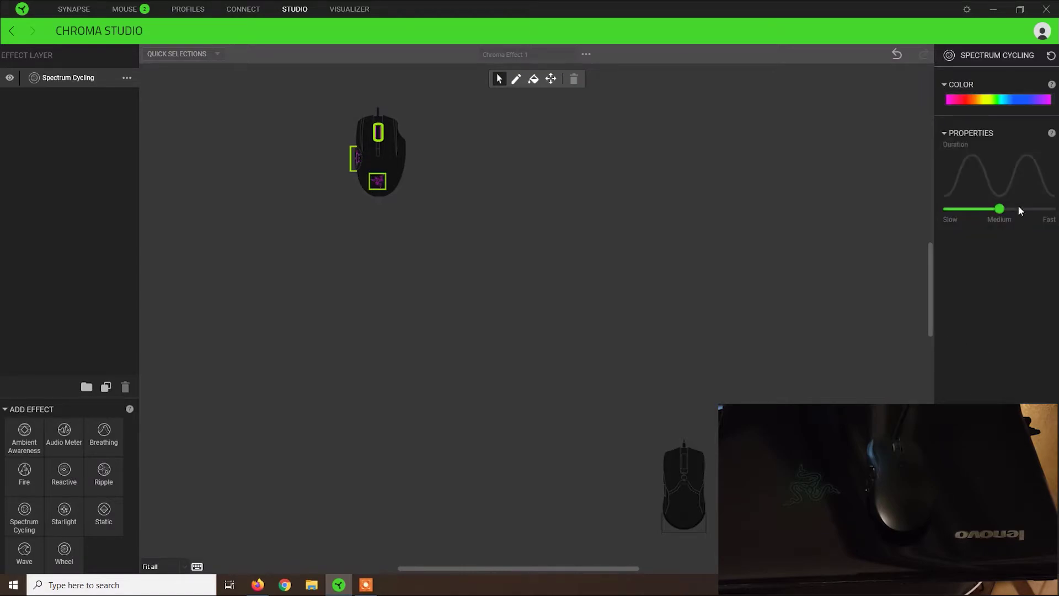
drag(999, 210, 1051, 209)
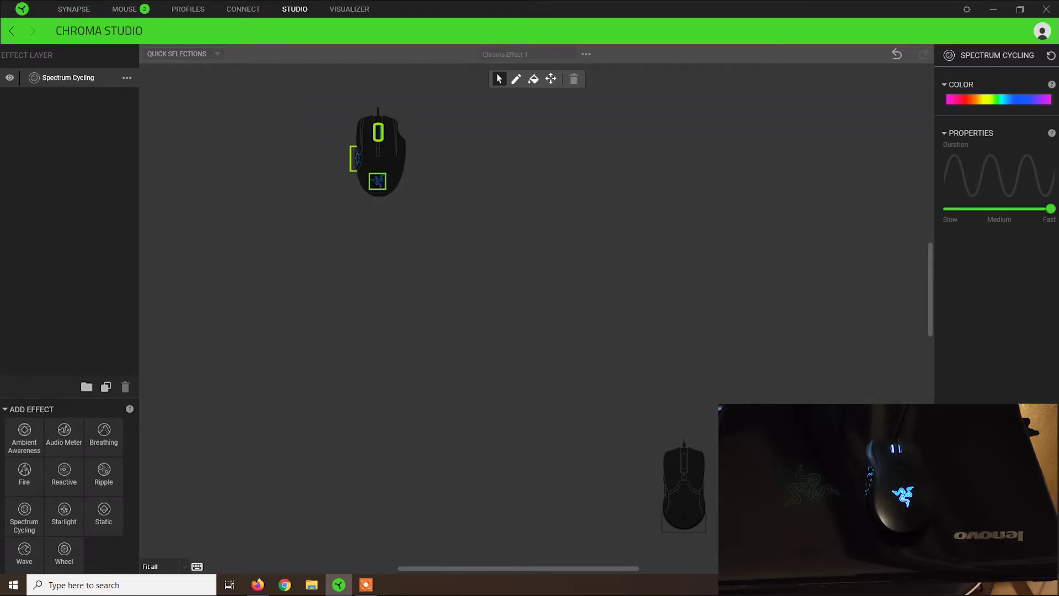
- Switch Spectrum Cycling to the cyan and white pattern and add a Starlight layer
click(985, 102)
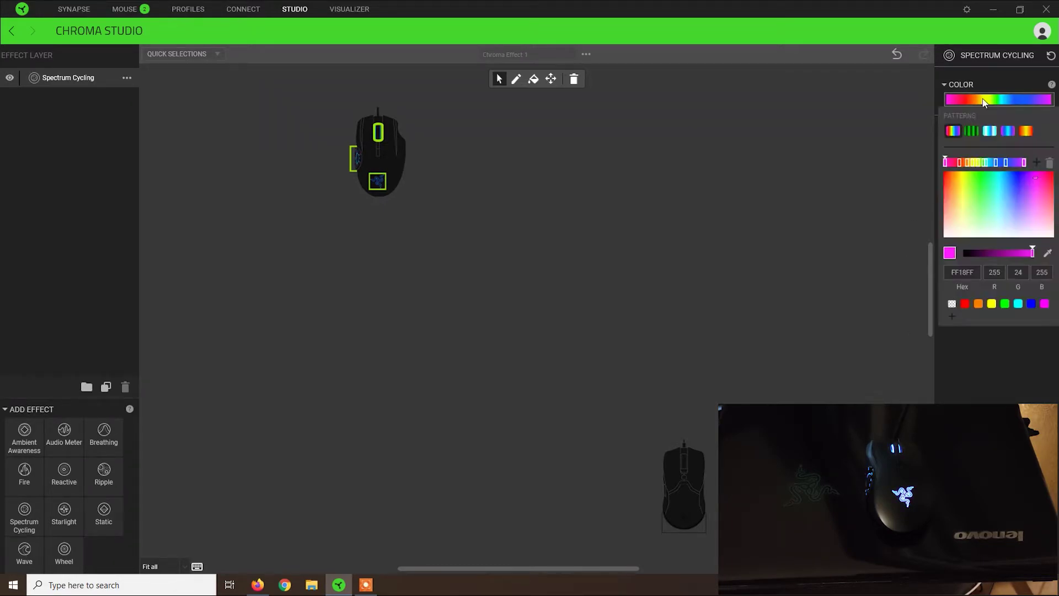
click(990, 132)
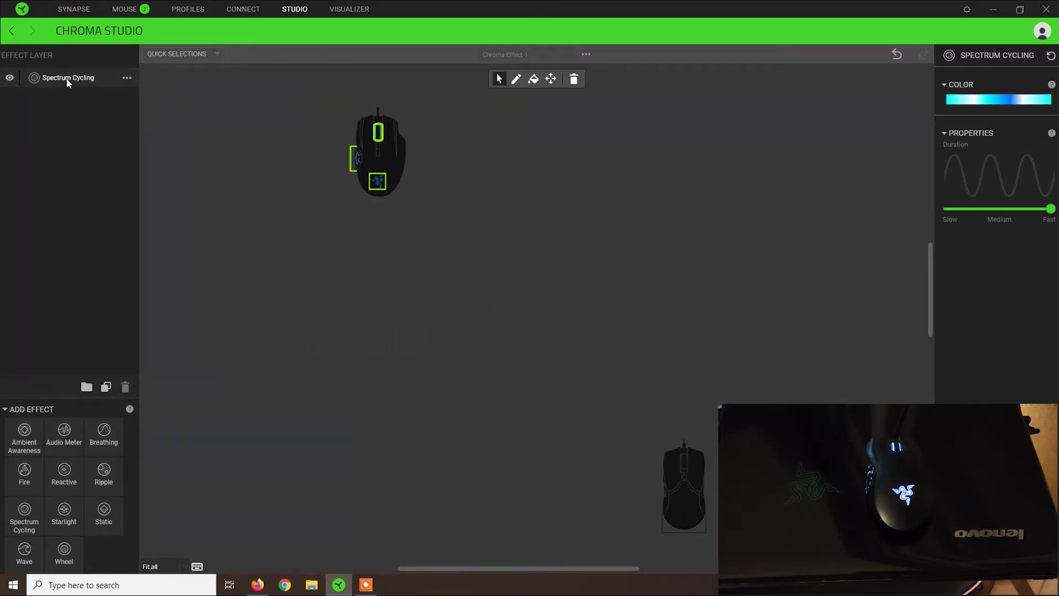
click(67, 522)
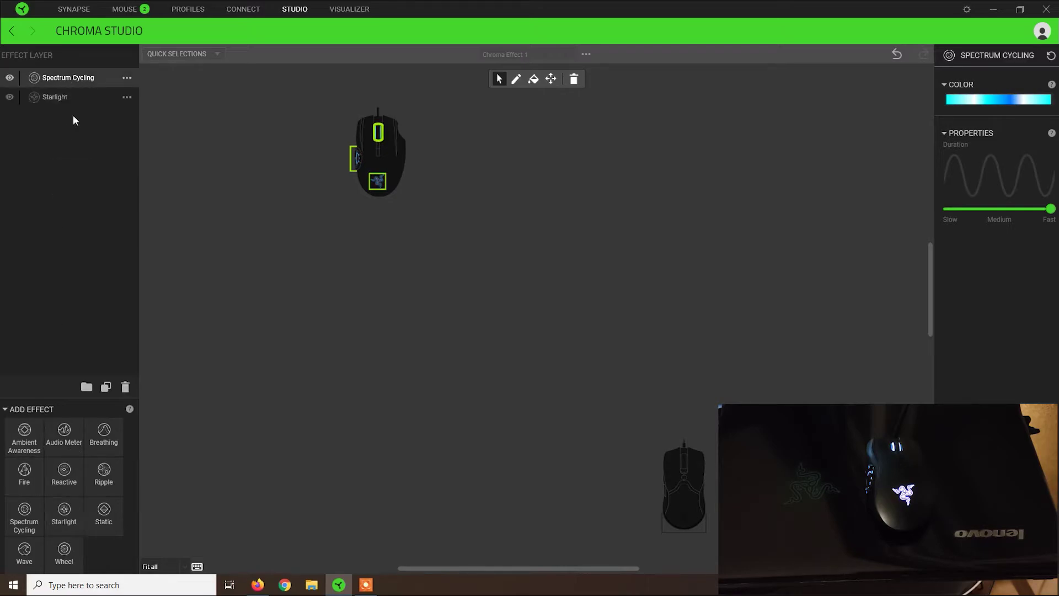
- Delete the Spectrum Cycling layer and give Starlight the rainbow colour pattern
right_click(71, 78)
click(110, 122)
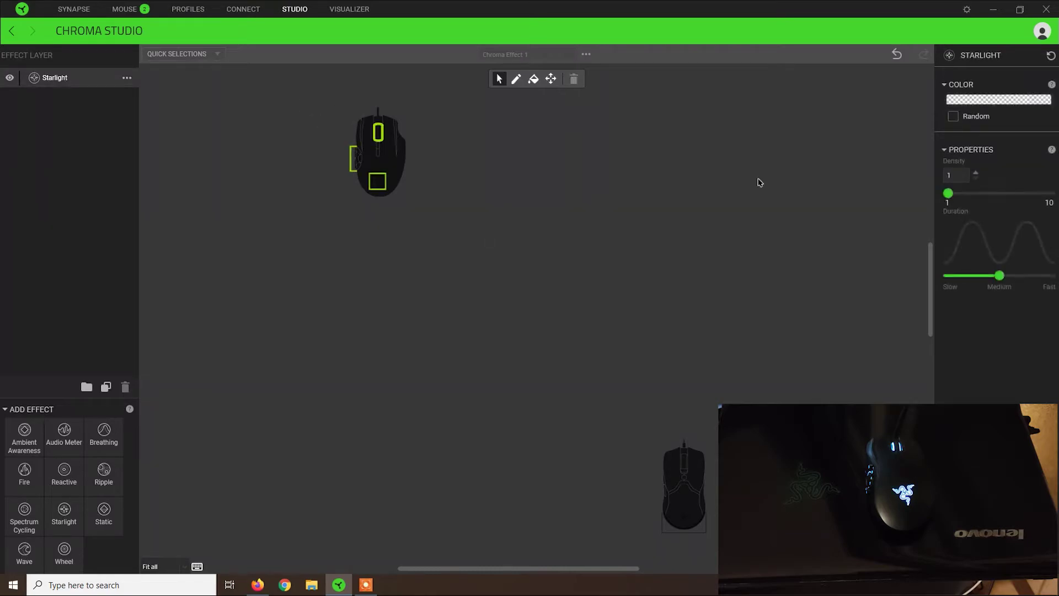
click(982, 101)
click(955, 131)
click(982, 350)
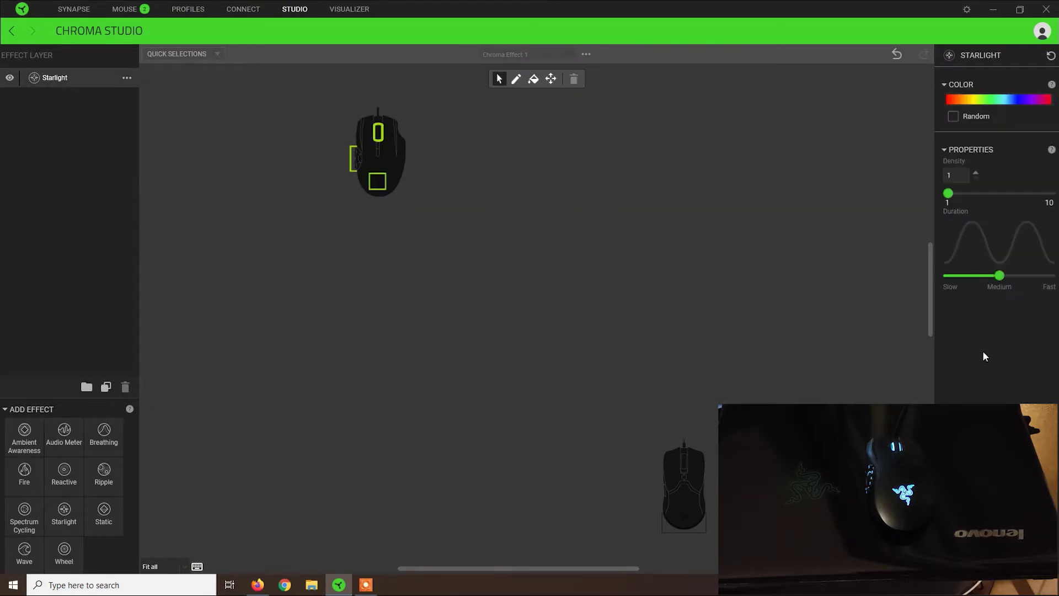
- Set Starlight duration to Fast, density to 8, and apply the red-to-yellow gradient
drag(1000, 276, 1040, 277)
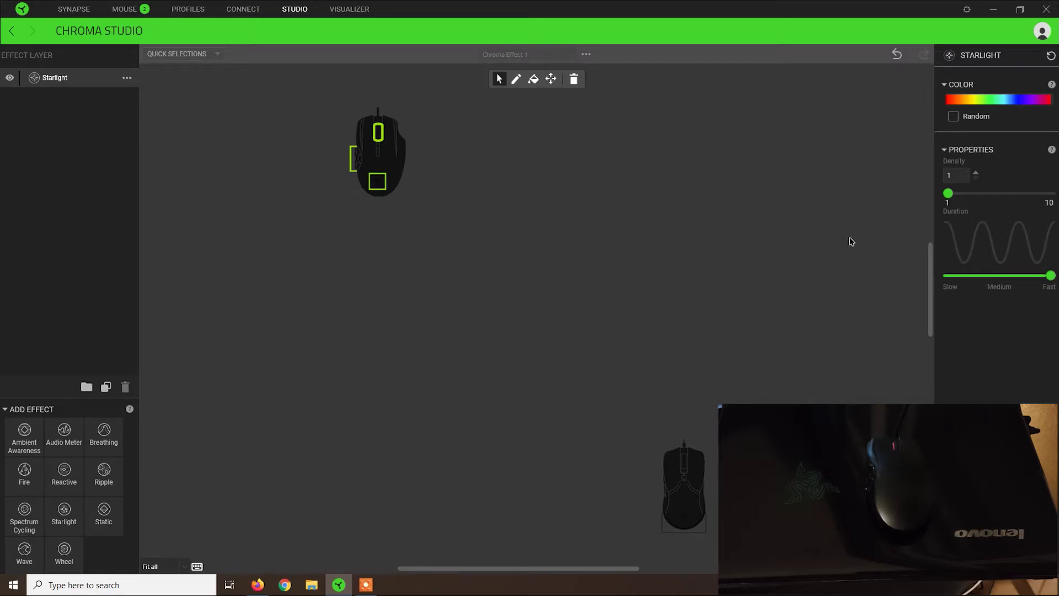
drag(948, 193, 1029, 192)
click(1004, 98)
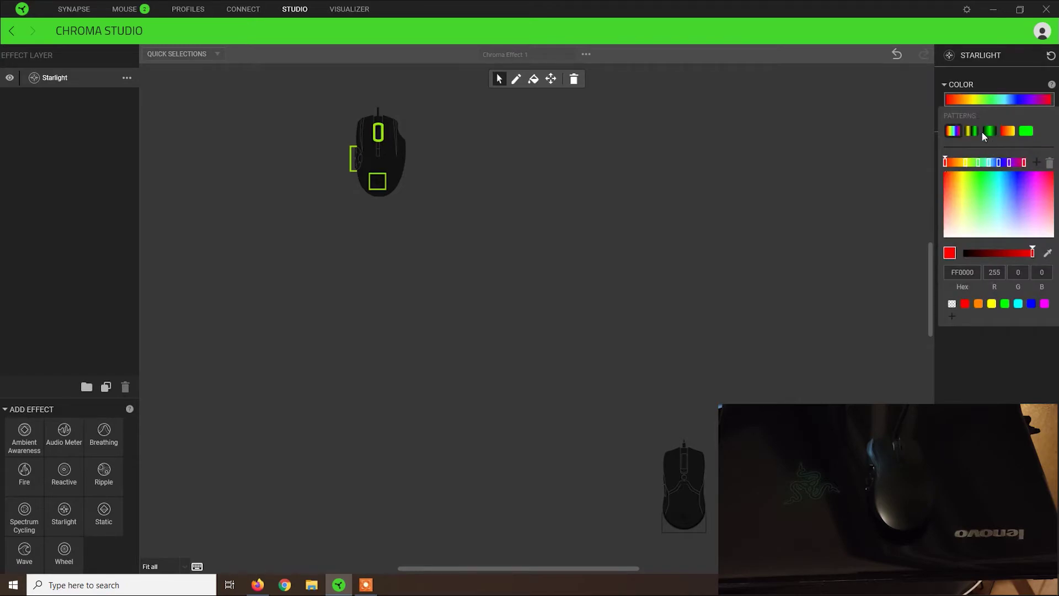
click(1009, 130)
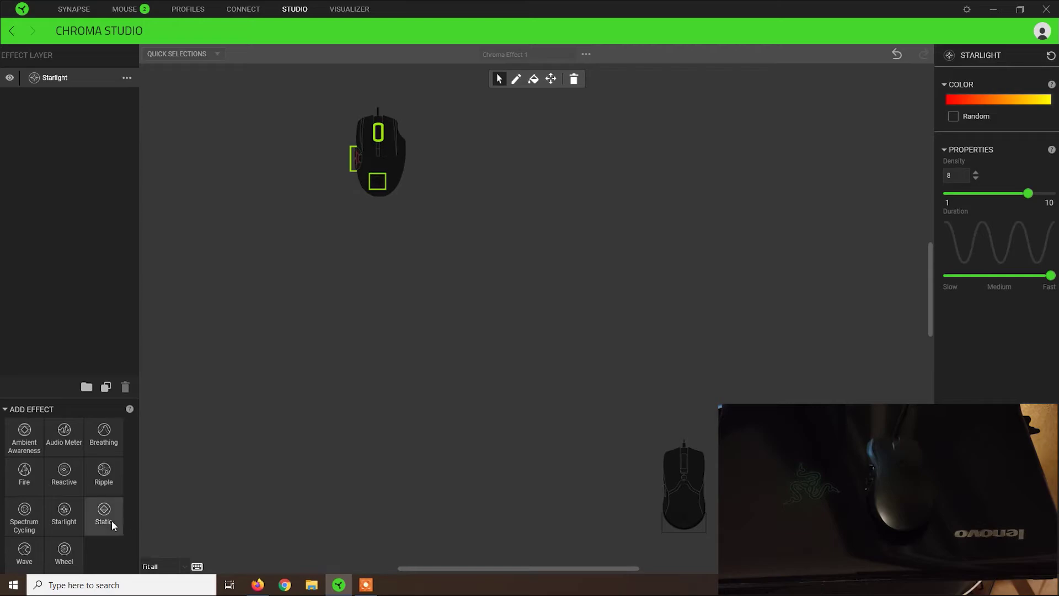
- Add a Static layer, delete Starlight, and make the Static colour bright green (4DFF07)
drag(112, 521, 61, 79)
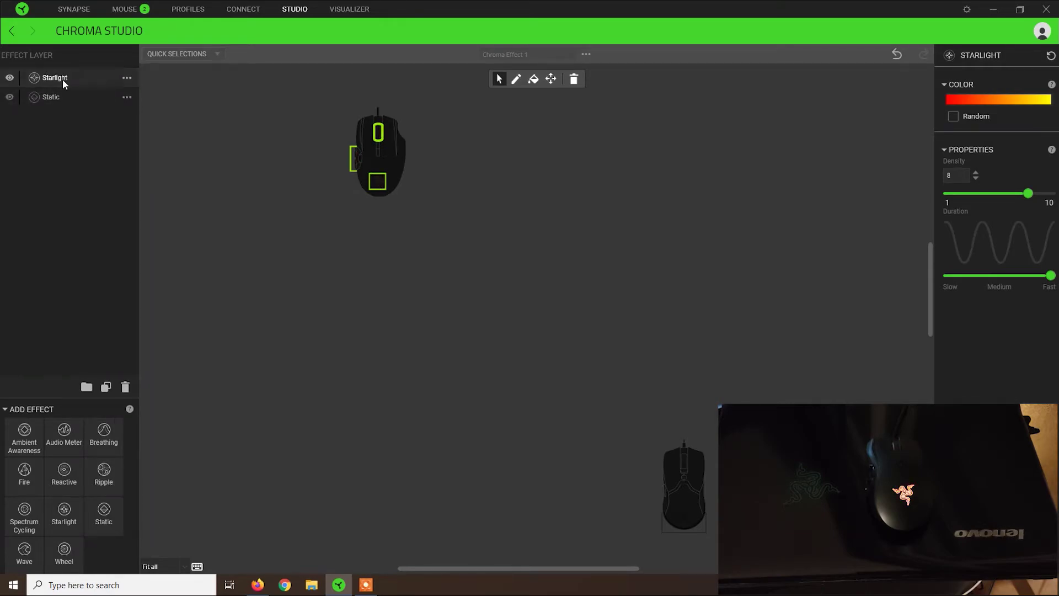
right_click(58, 76)
click(95, 121)
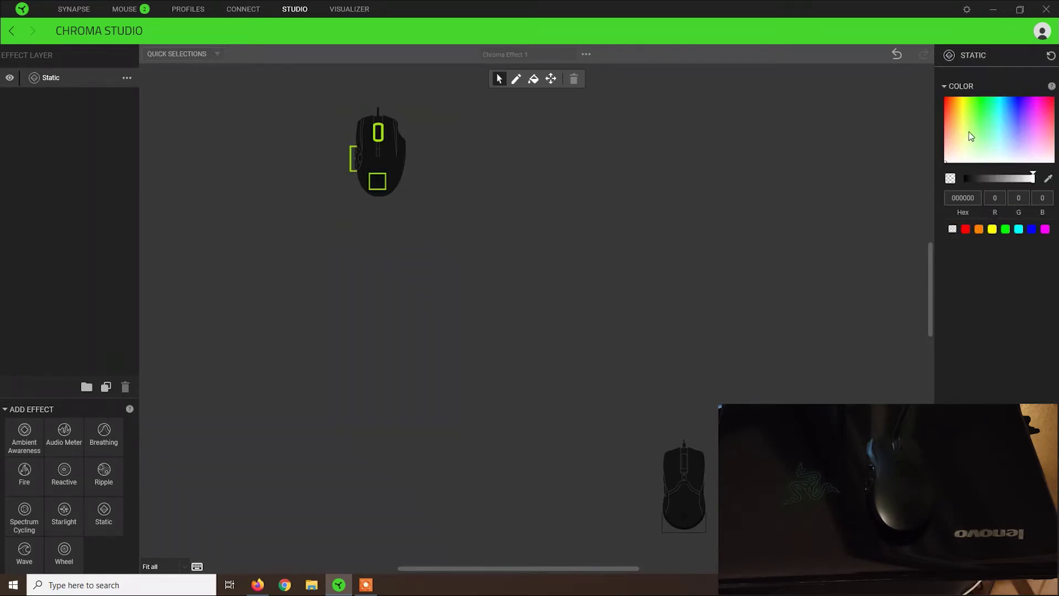
drag(969, 132, 976, 98)
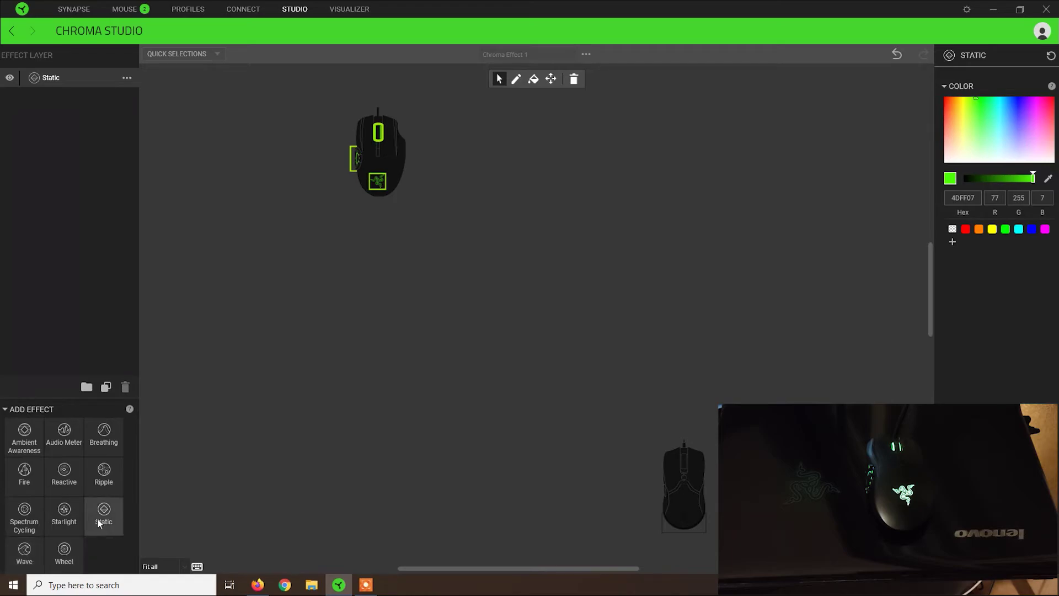
- Add a Wave effect layer and delete the green Static layer
click(24, 552)
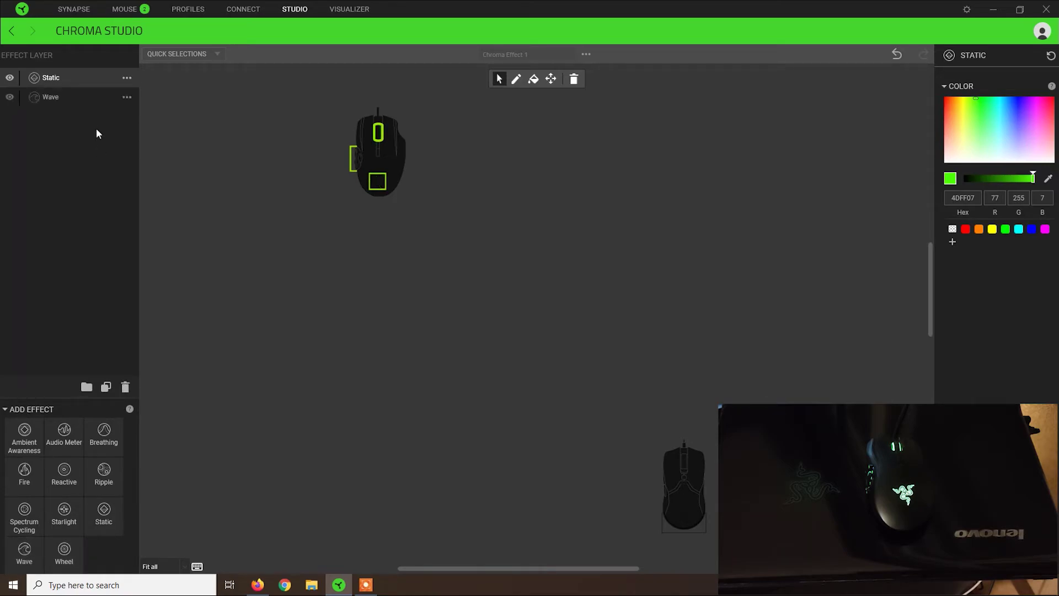
right_click(46, 81)
click(72, 119)
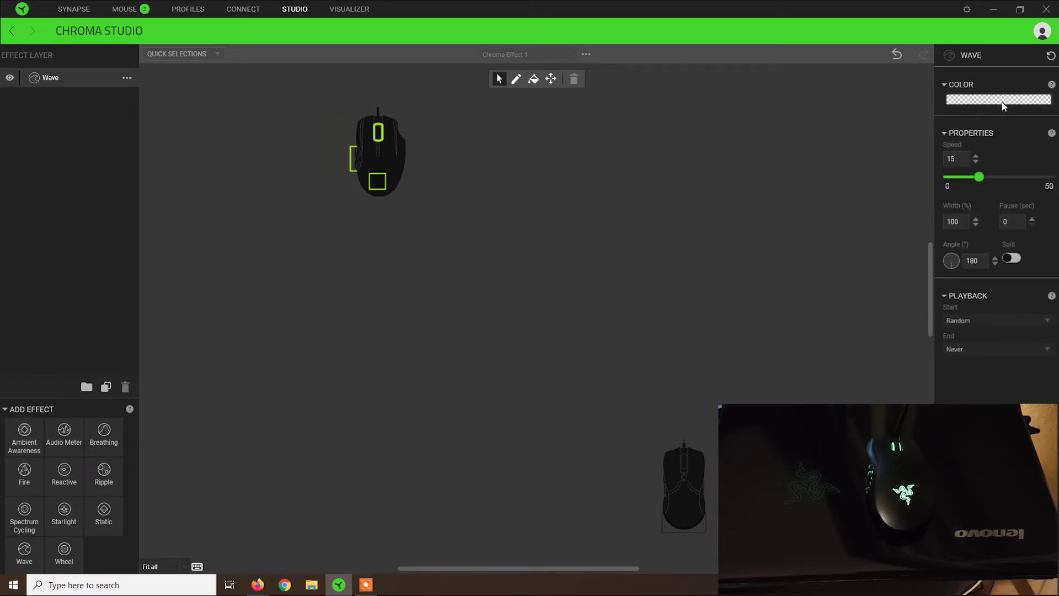
- Give the Wave layer the rainbow colour pattern and a speed of 50
click(975, 99)
click(952, 132)
click(975, 325)
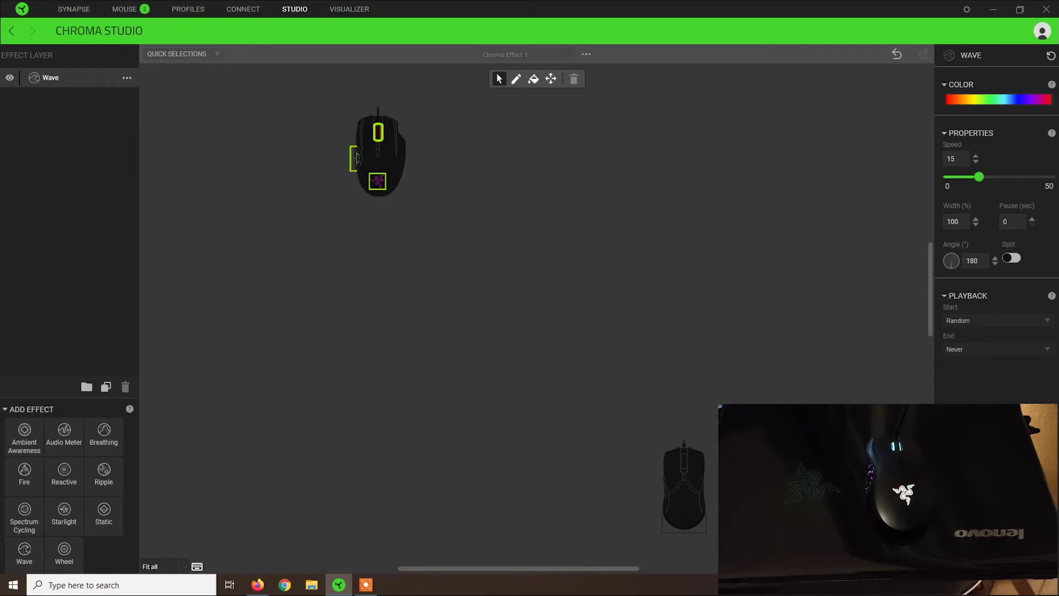
drag(985, 177, 1051, 176)
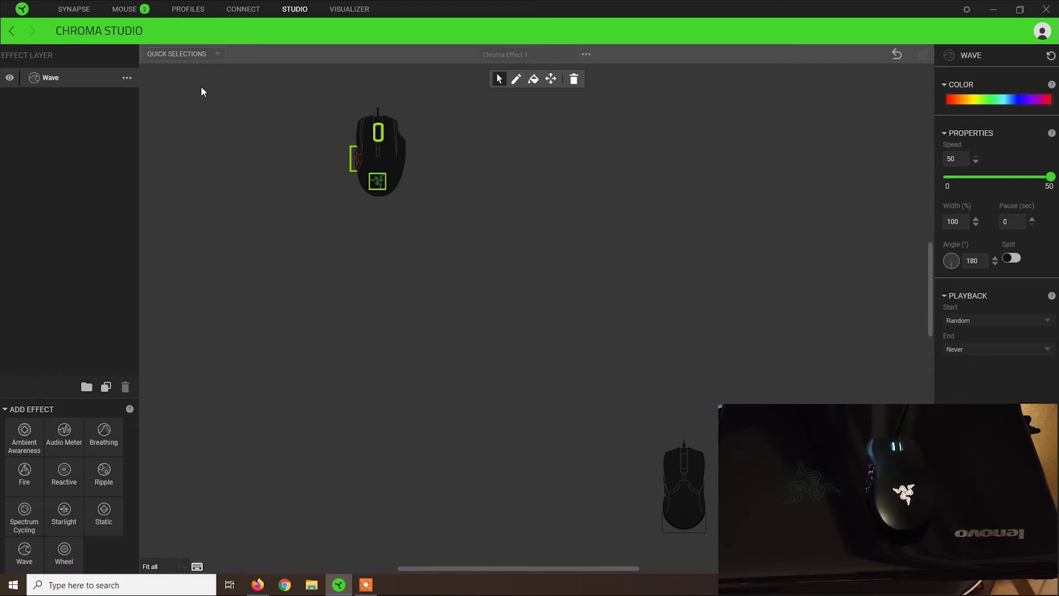
- Reselect all of the mouse's lighting zones, then clear the selection
click(428, 180)
drag(433, 121, 333, 215)
click(296, 132)
drag(296, 133, 408, 241)
click(199, 123)
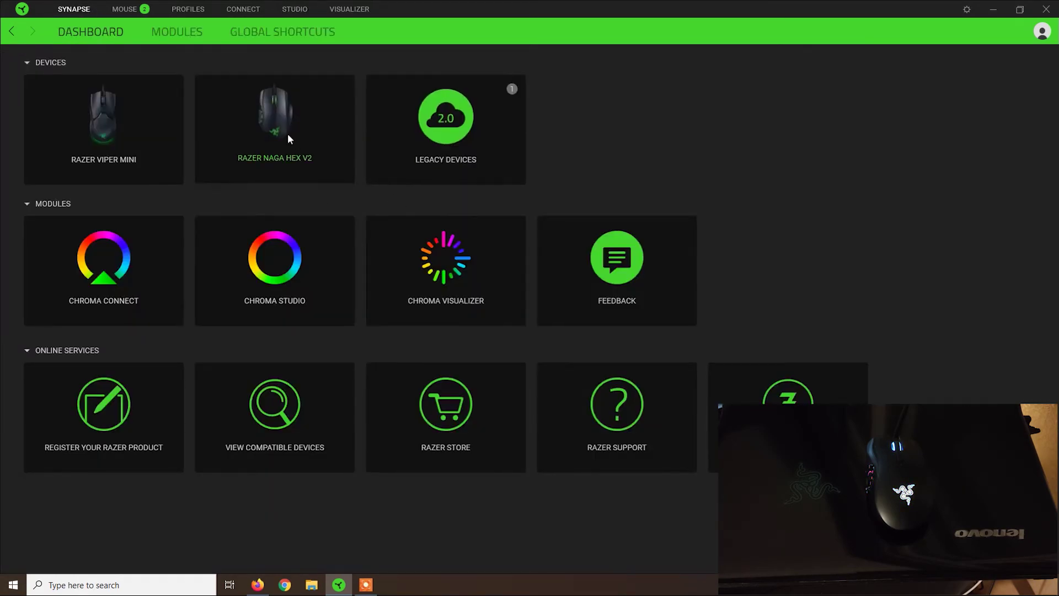
- Go to the Naga Hex V2's Lighting page and settle on Quick Effects
click(287, 134)
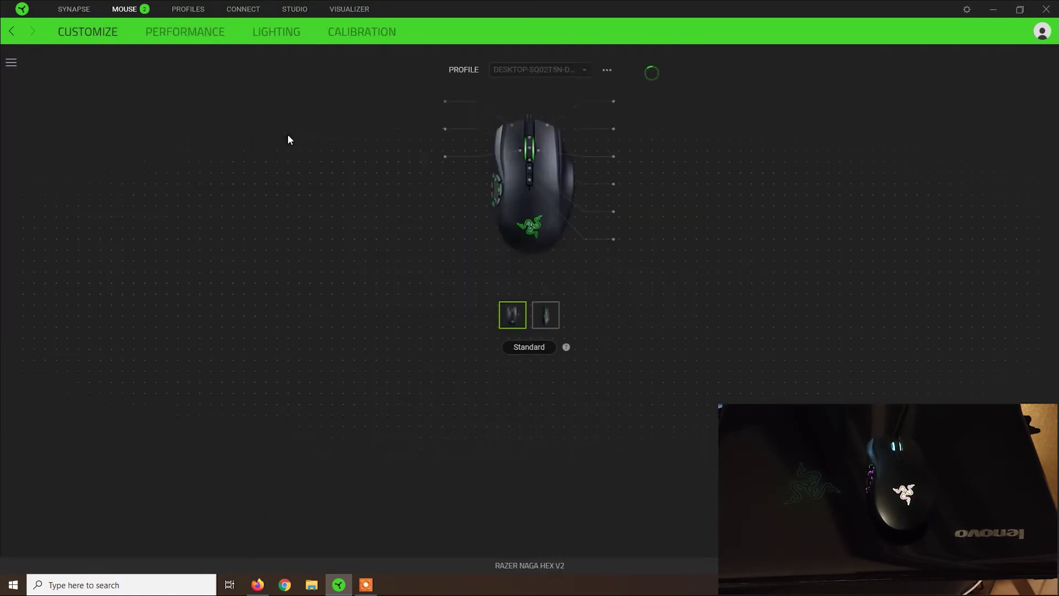
click(282, 33)
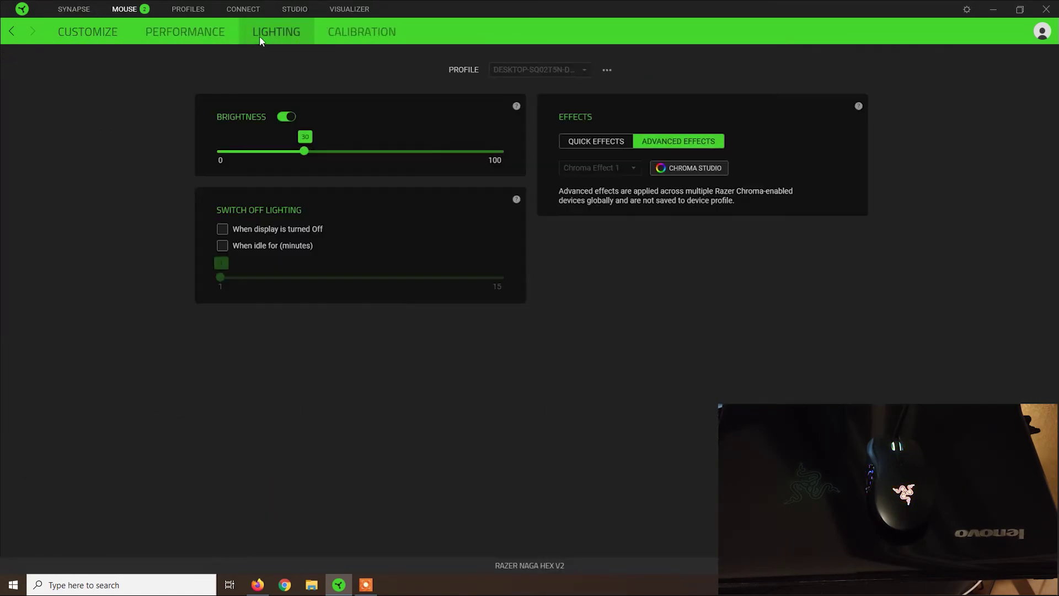
click(598, 147)
click(650, 144)
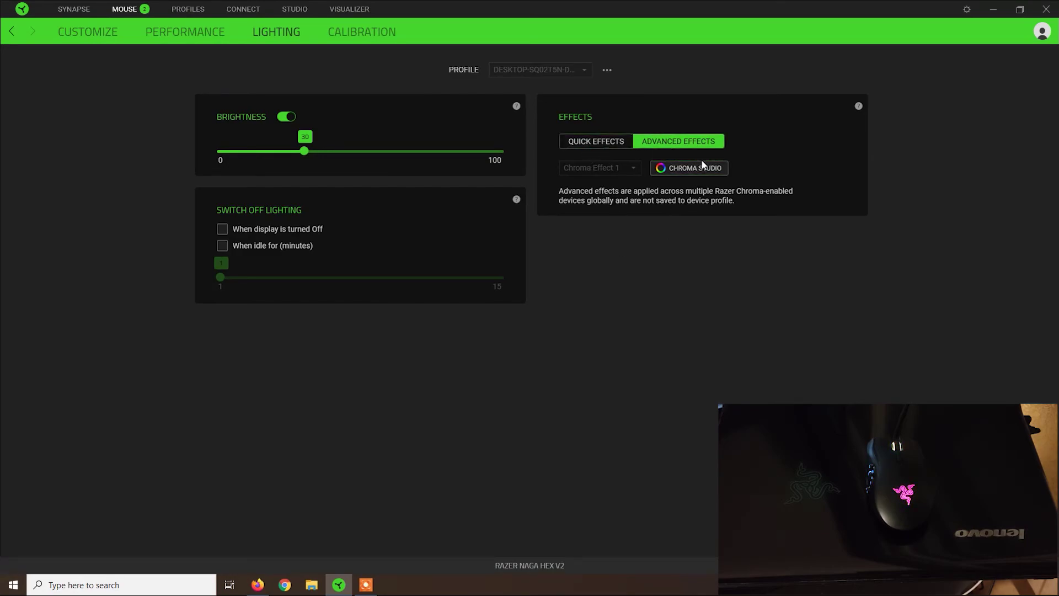
click(597, 141)
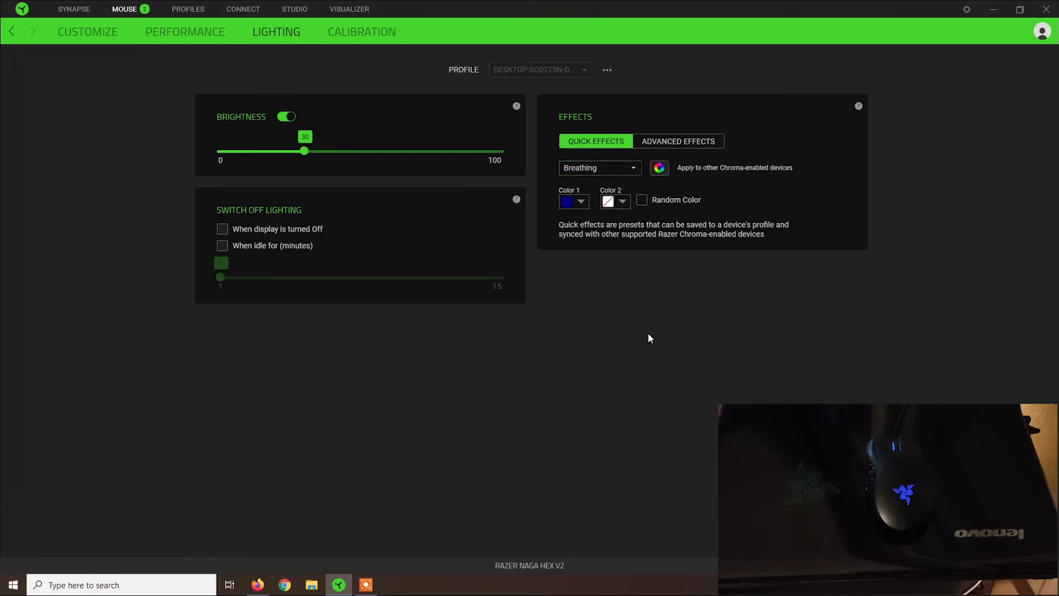
click(699, 142)
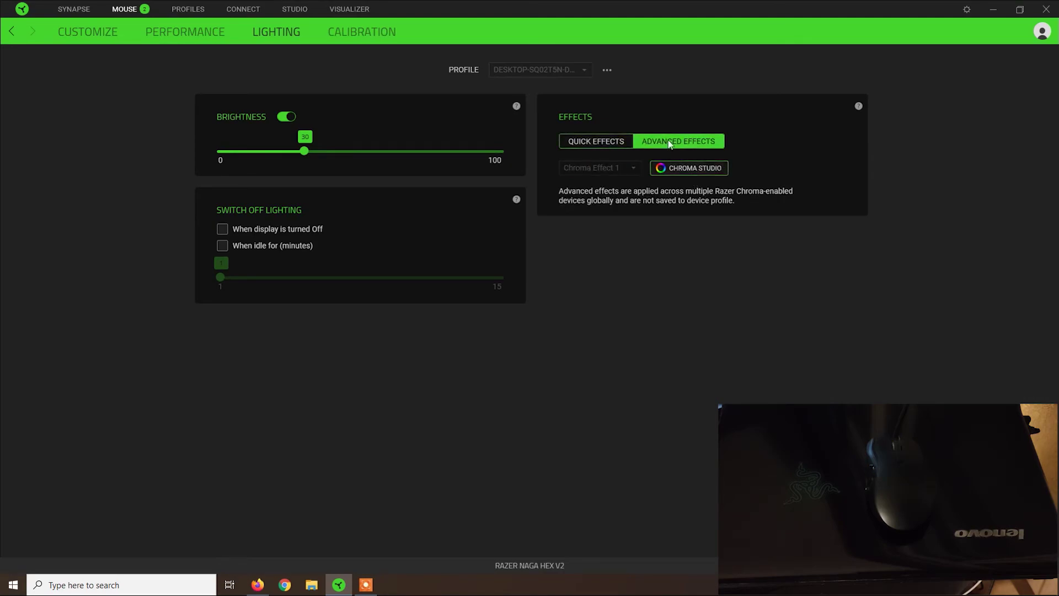
click(597, 141)
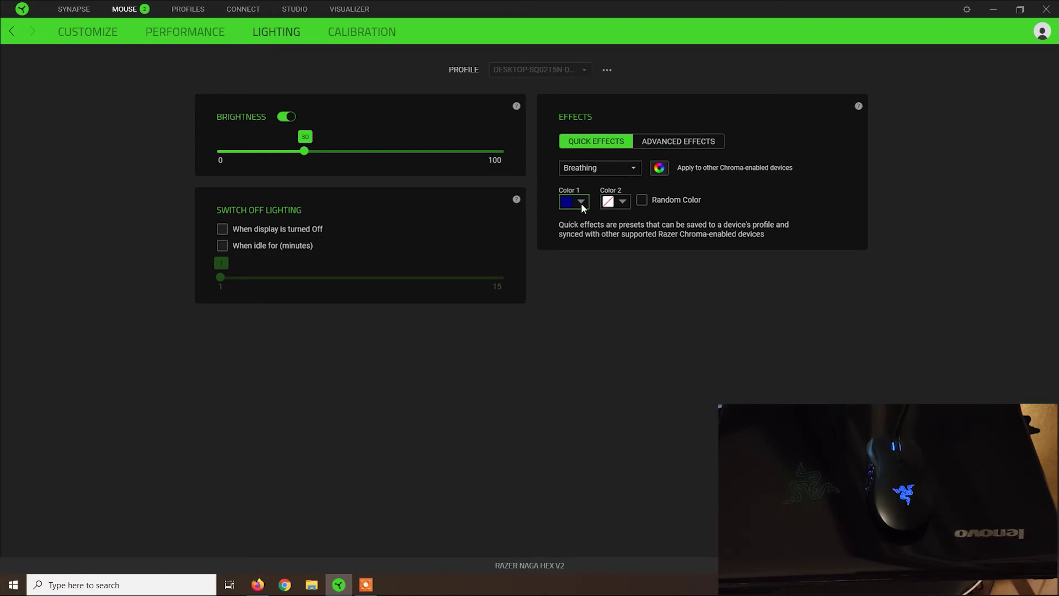
click(623, 201)
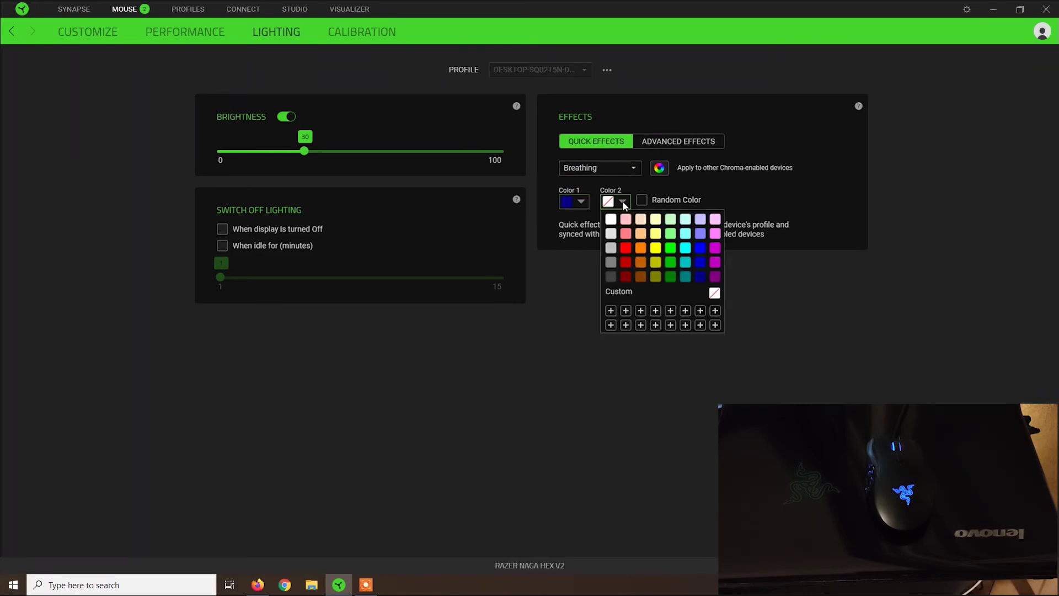
click(628, 201)
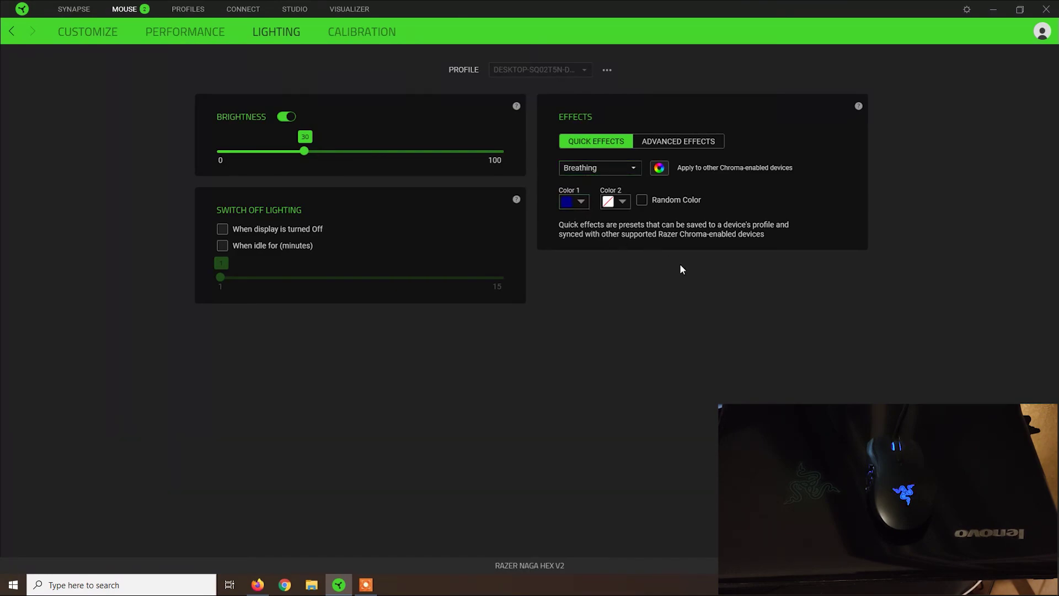
- Switch the mouse to Advanced Effects and reopen it in Chroma Studio
click(662, 142)
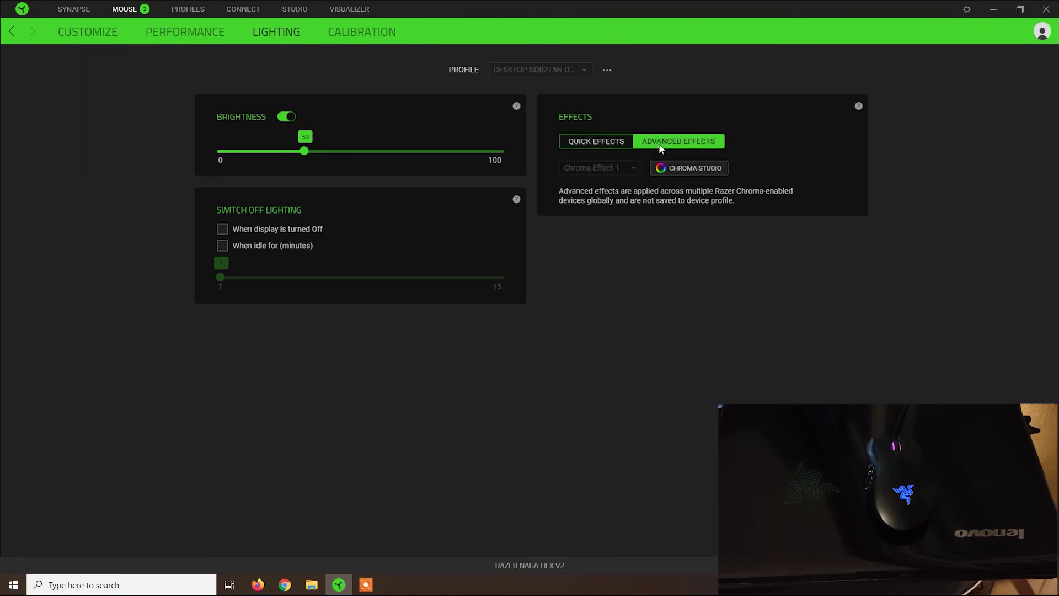
click(677, 165)
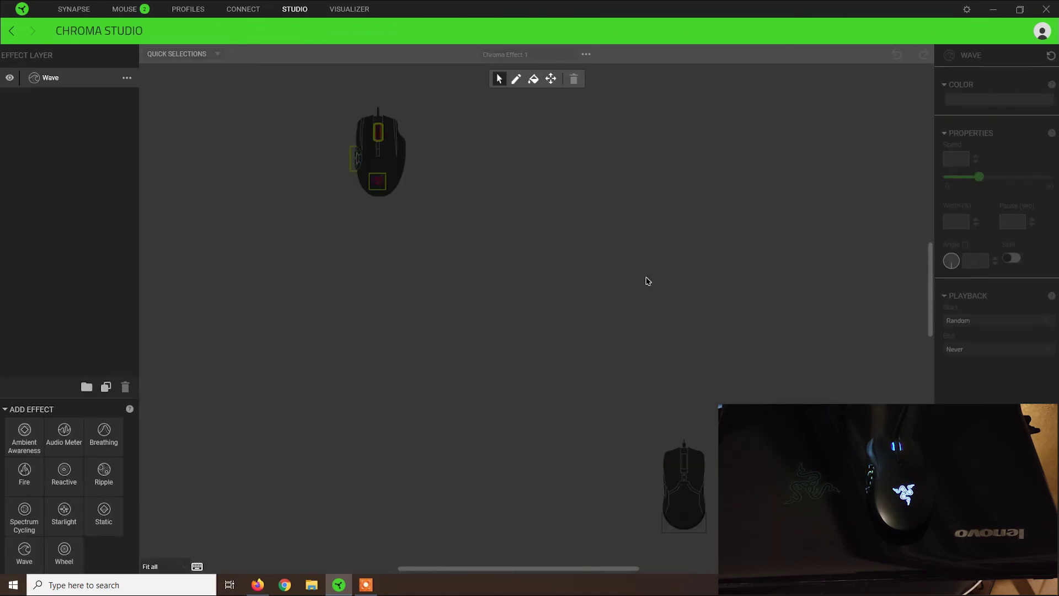